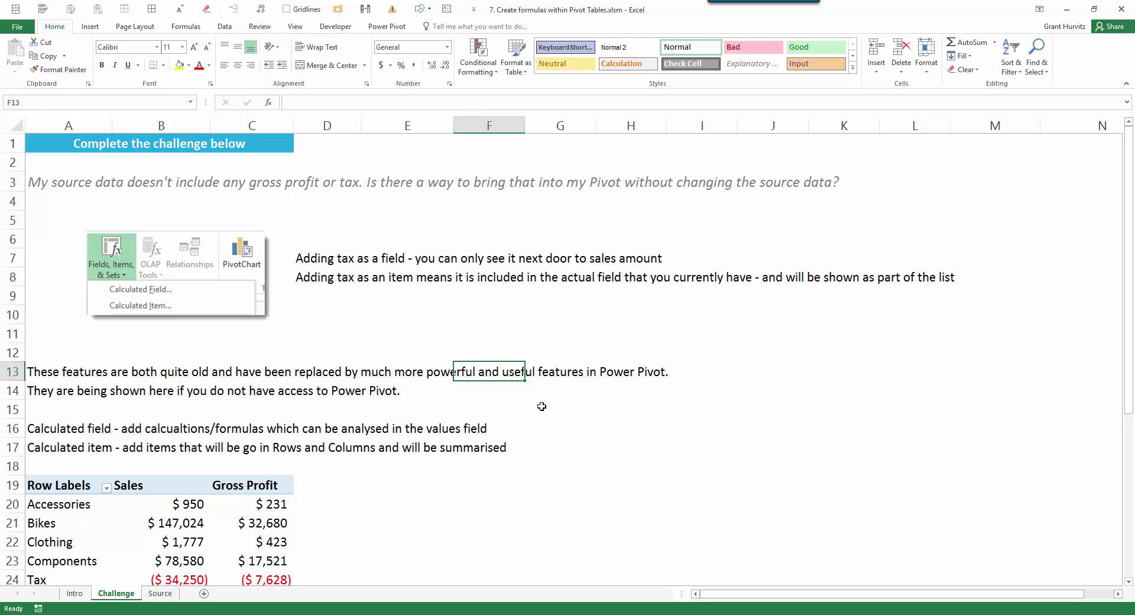
# On the Source sheet, select the Amount, Cost and empty tax column values
pyautogui.click(160, 593)
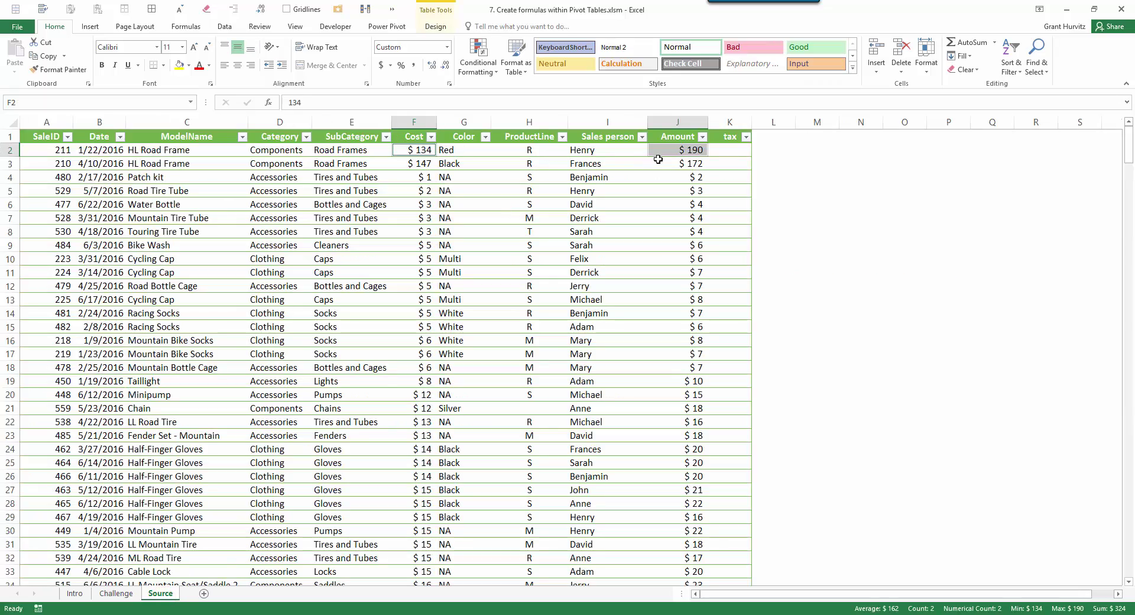
pyautogui.moveTo(674, 136); pyautogui.dragTo(672, 224)
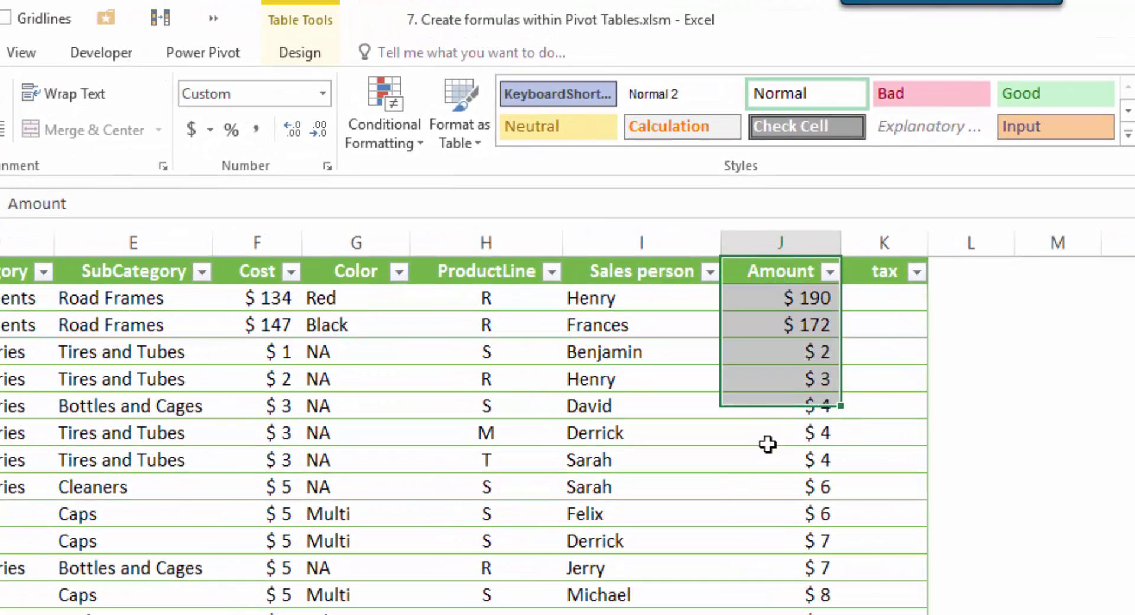
pyautogui.moveTo(768, 444); pyautogui.dragTo(768, 454)
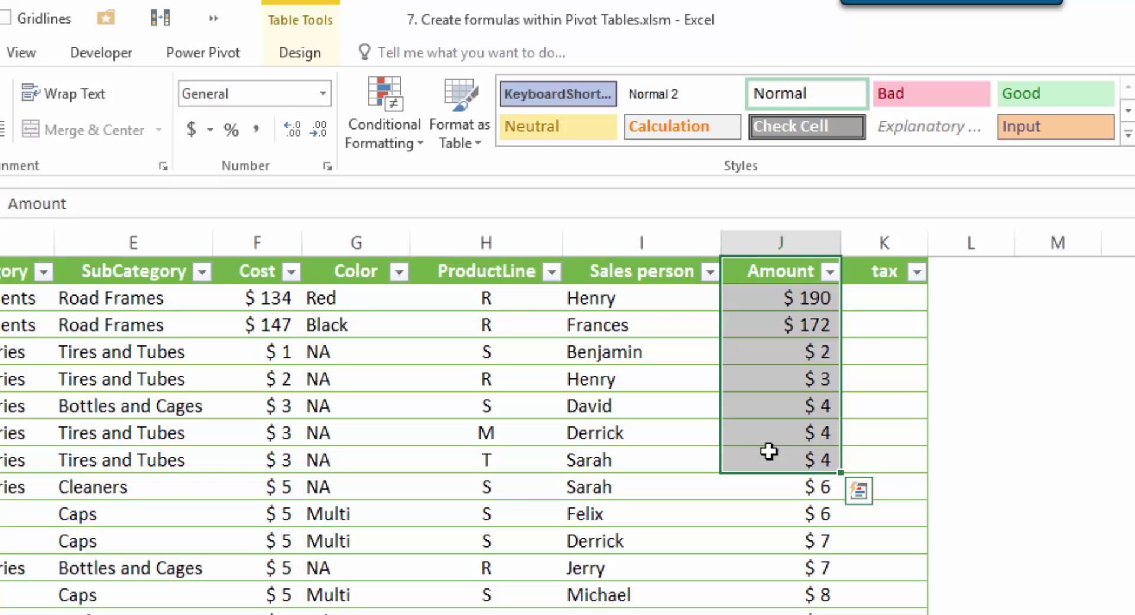
pyautogui.click(239, 277)
pyautogui.moveTo(250, 350); pyautogui.dragTo(266, 460)
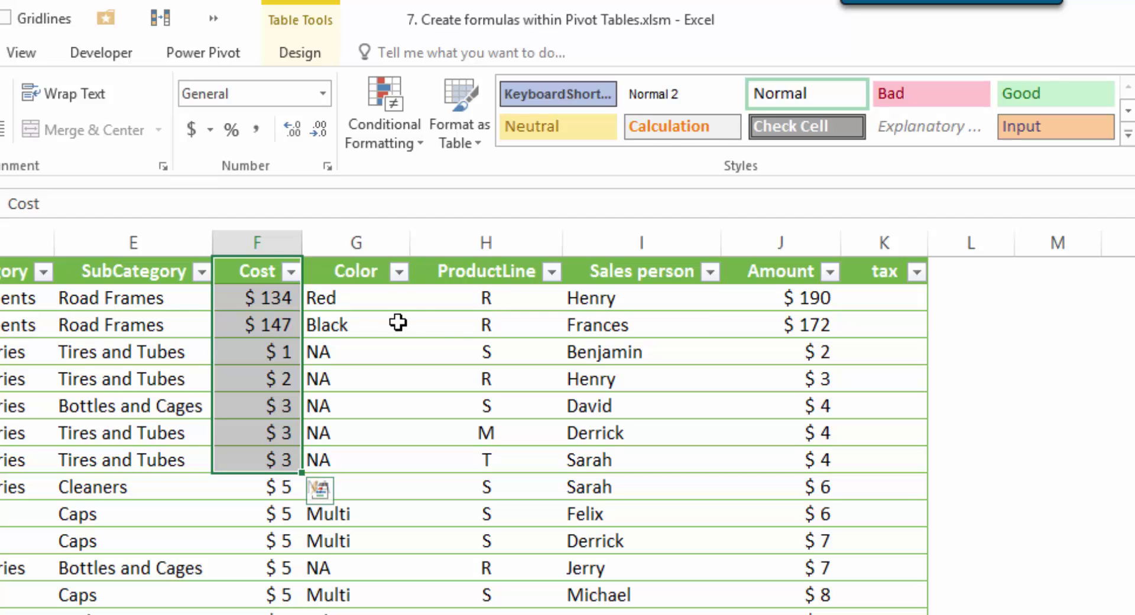
pyautogui.click(899, 303)
pyautogui.moveTo(900, 304); pyautogui.dragTo(889, 588)
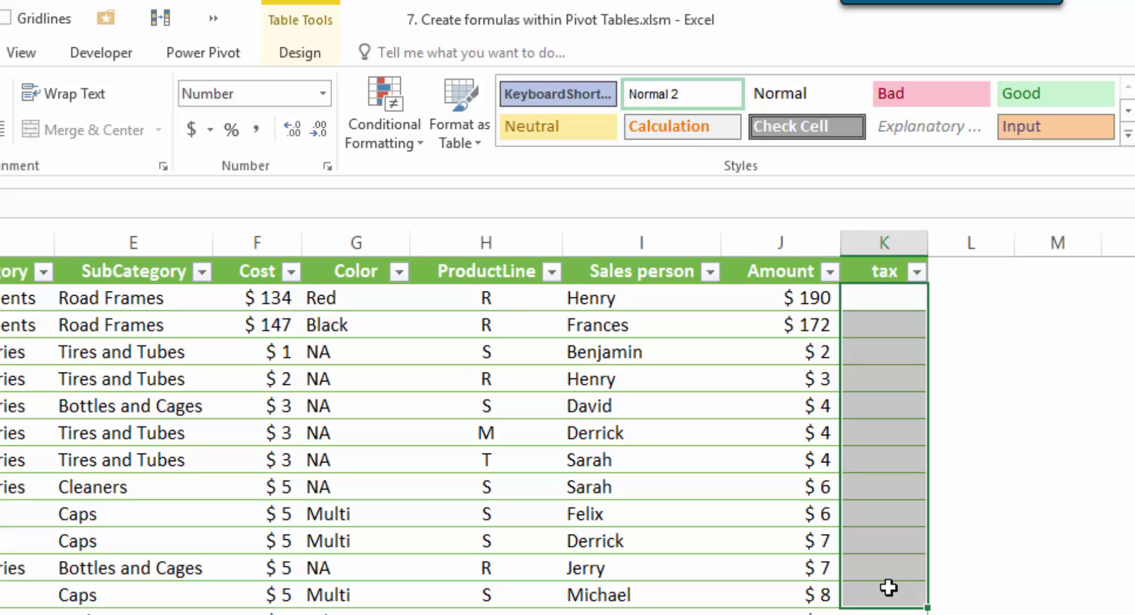
# Rename header K1 from tax to GP and add a Tax header in L1, extending the table
pyautogui.press('Up')
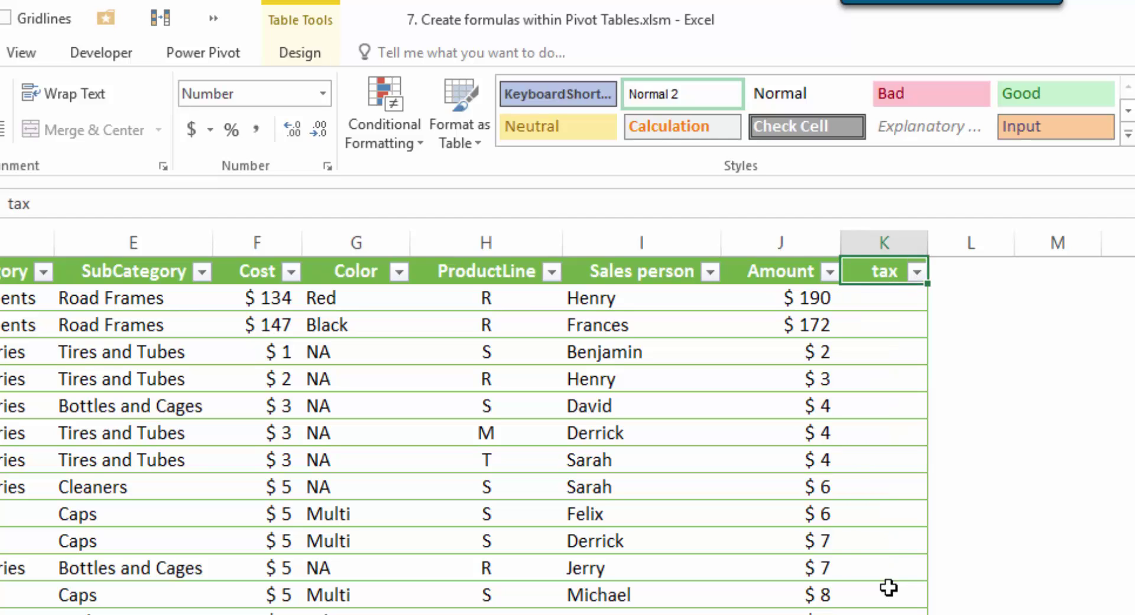
pyautogui.write('GP')
pyautogui.hotkey('ctrl', 'Return')
pyautogui.press('Right')
pyautogui.write('Tax')
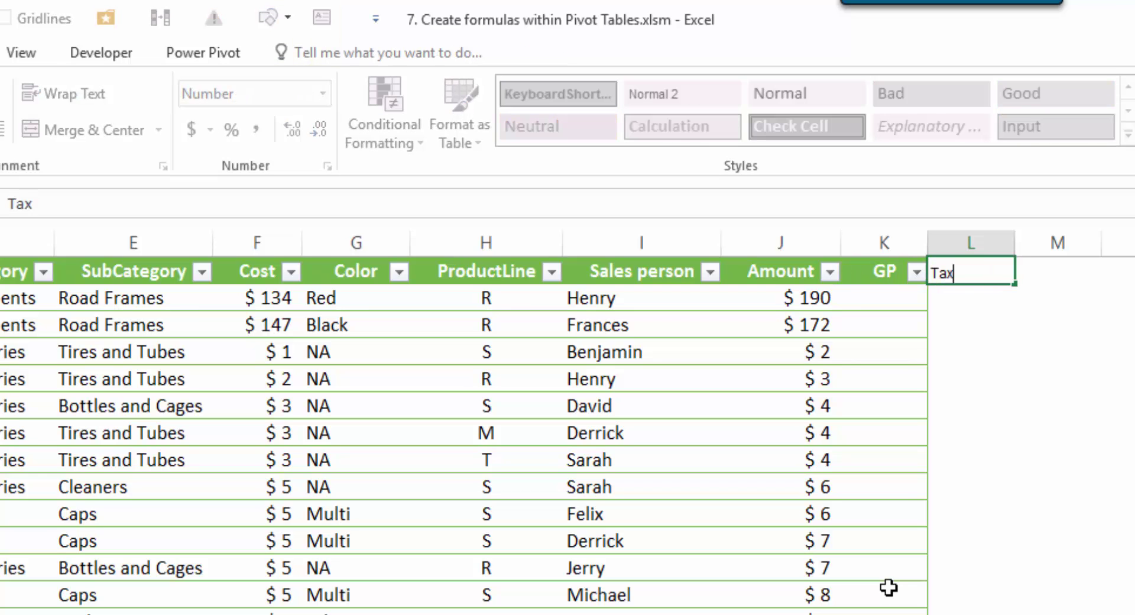
pyautogui.press('Return')
pyautogui.press('Left')
pyautogui.hotkey('shift', 'Down')
pyautogui.hotkey('shift', 'Down')
pyautogui.hotkey('shift', 'Right')
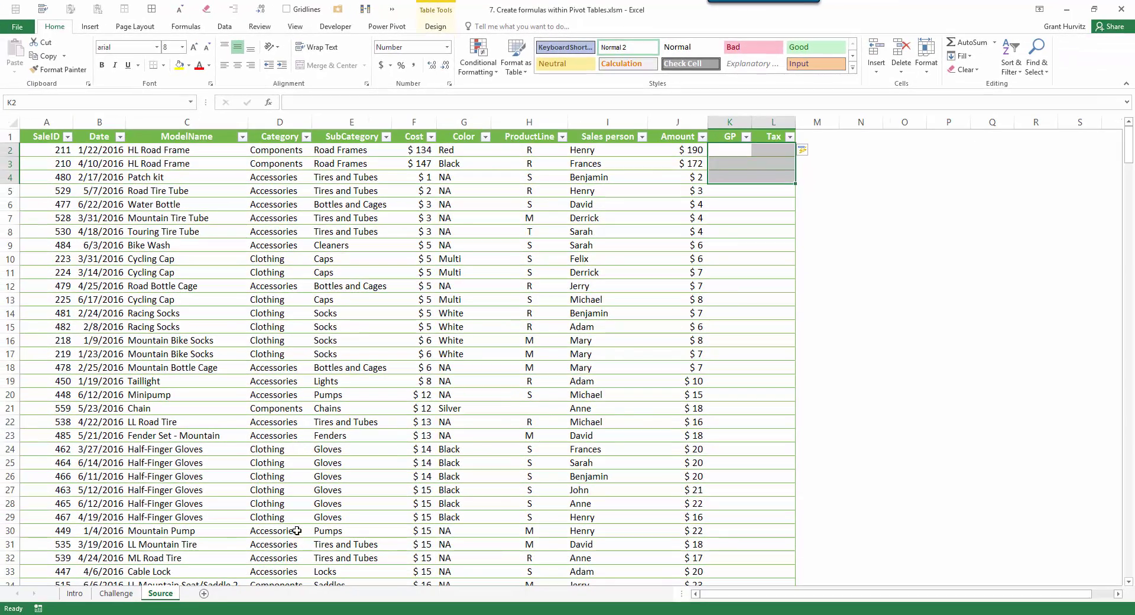
# On the Challenge sheet, highlight the finished pivot's Gross Profit values and its Tax row
pyautogui.click(116, 593)
pyautogui.scroll(-4, 159, 517)
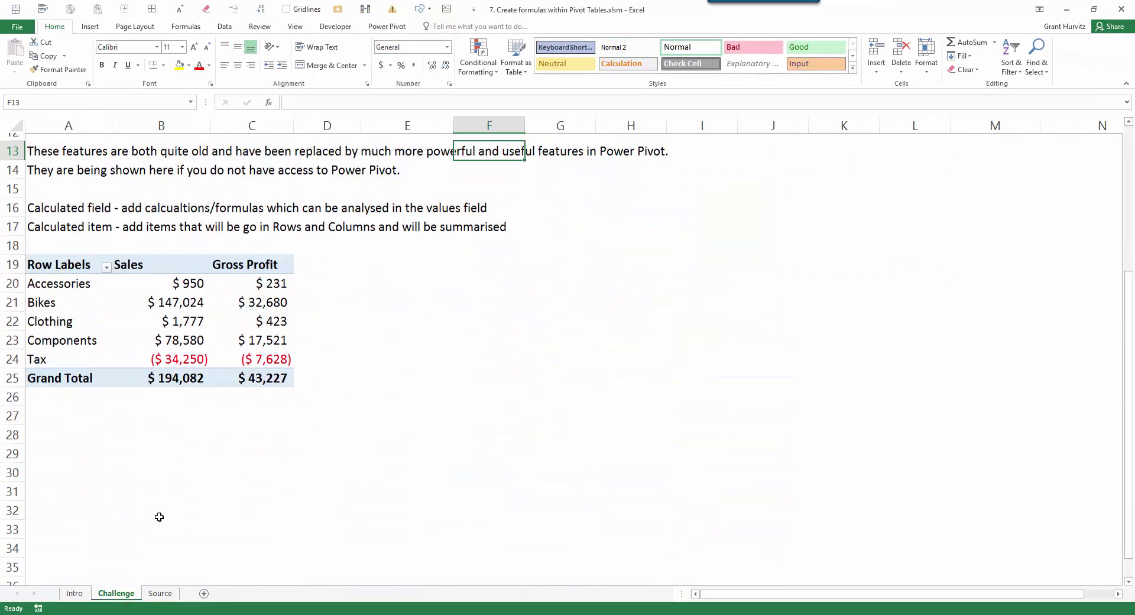
pyautogui.click(242, 281)
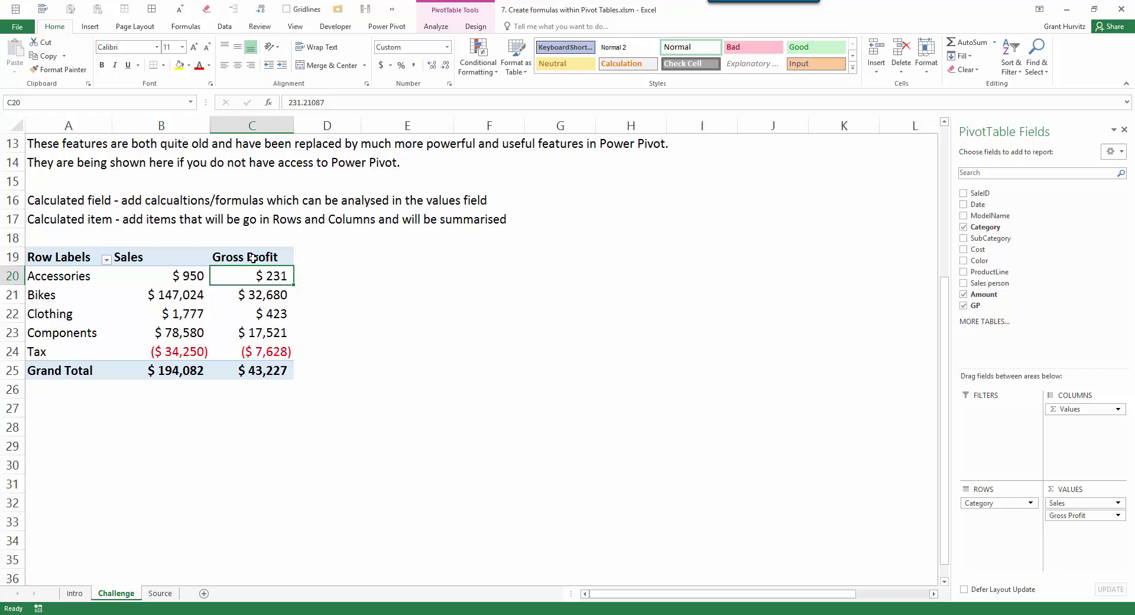
pyautogui.moveTo(254, 257); pyautogui.dragTo(258, 330)
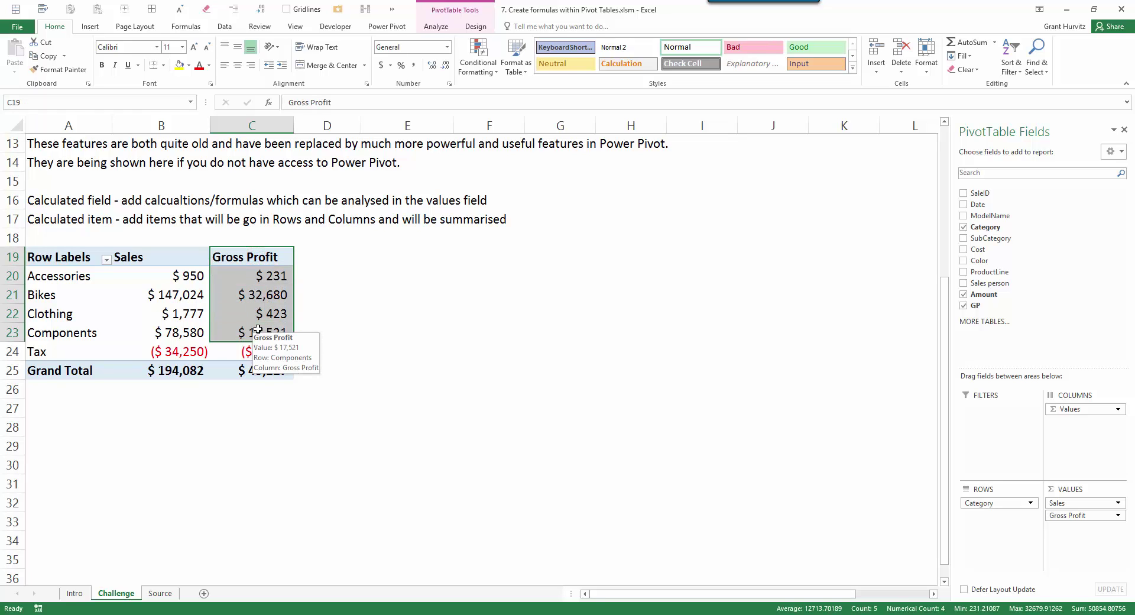
pyautogui.click(12, 351)
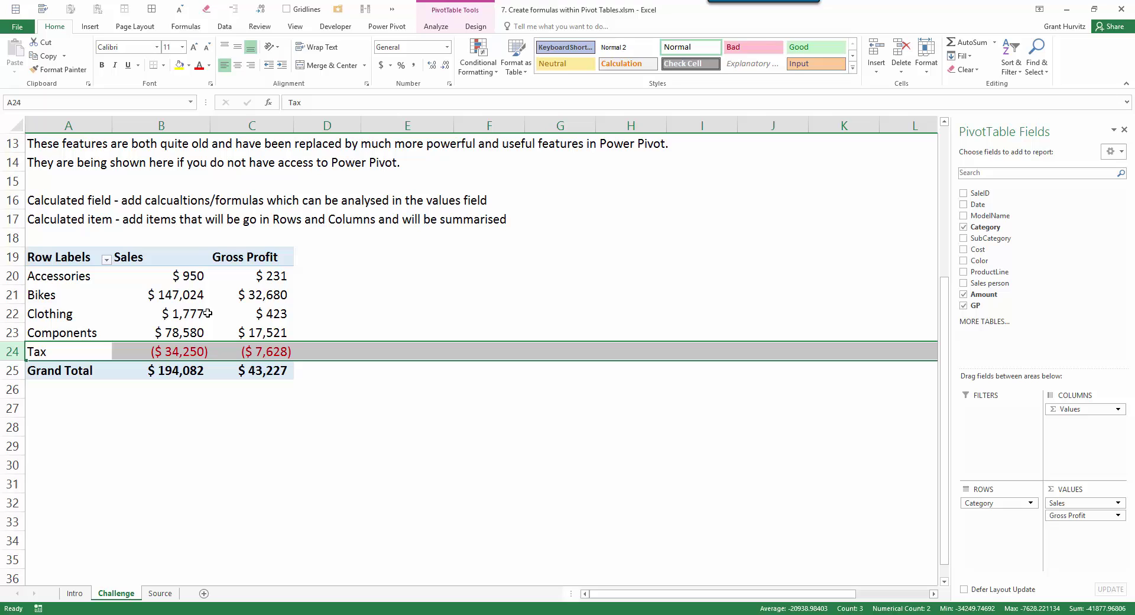
pyautogui.moveTo(199, 320)
# Delete the GP and Tax columns from the Source table
pyautogui.click(160, 593)
pyautogui.hotkey('ctrl', 'space')
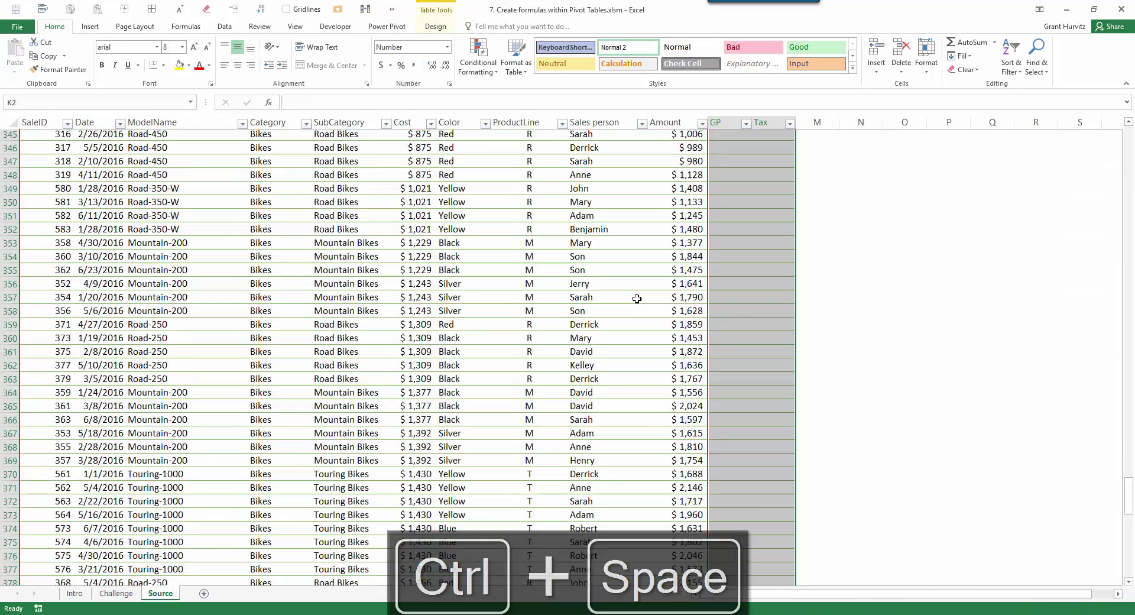
pyautogui.scroll(-7, 637, 298)
pyautogui.hotkey('ctrl', '-')
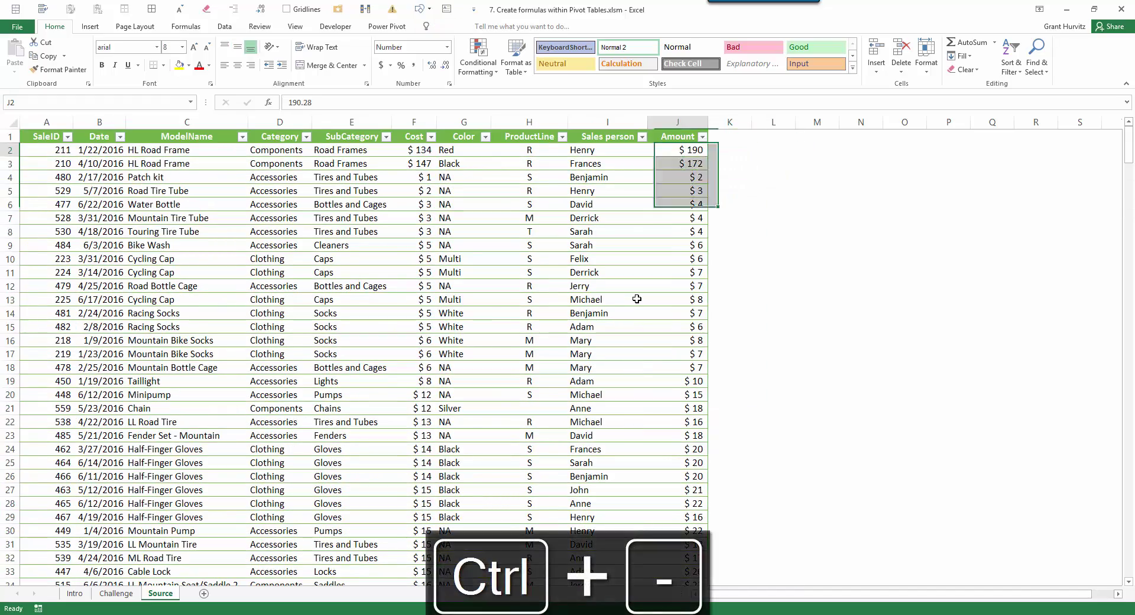
pyautogui.press('Left')
pyautogui.press('Left')
pyautogui.press('Left')
pyautogui.press('Down')
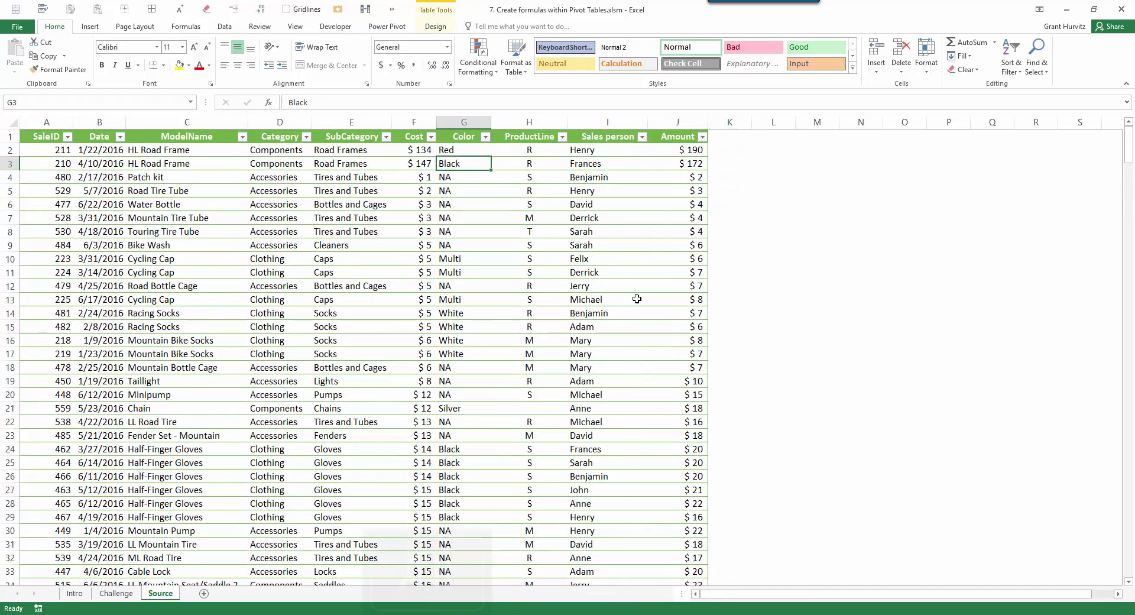
# Insert a PivotTable from the Source table on a new sheet with Alt+N+V
pyautogui.press('alt')
pyautogui.press('n')
pyautogui.press('v')
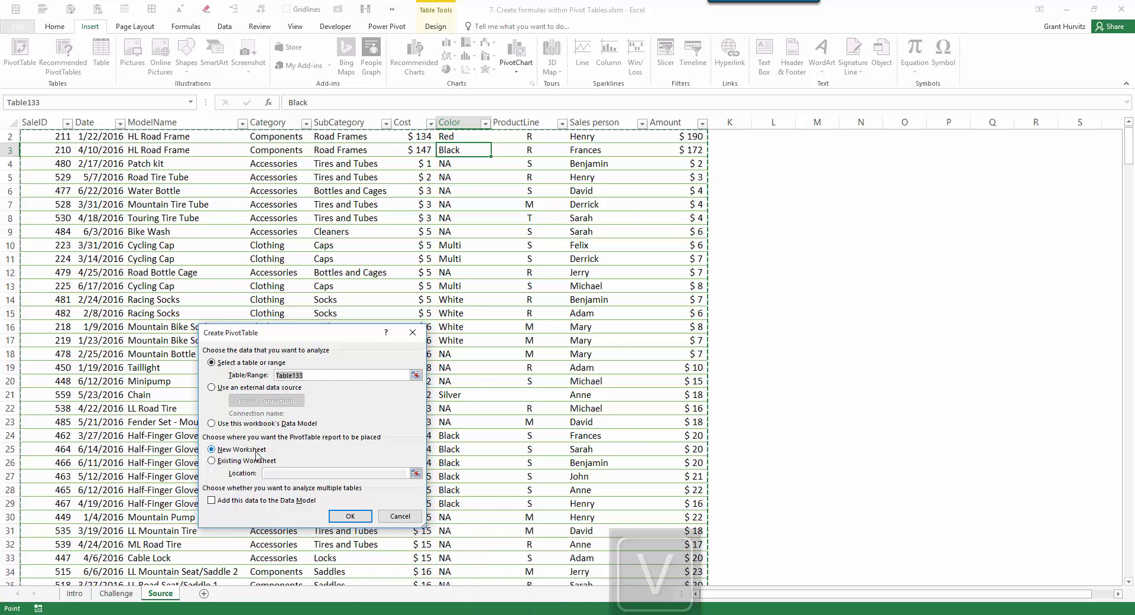
pyautogui.click(349, 516)
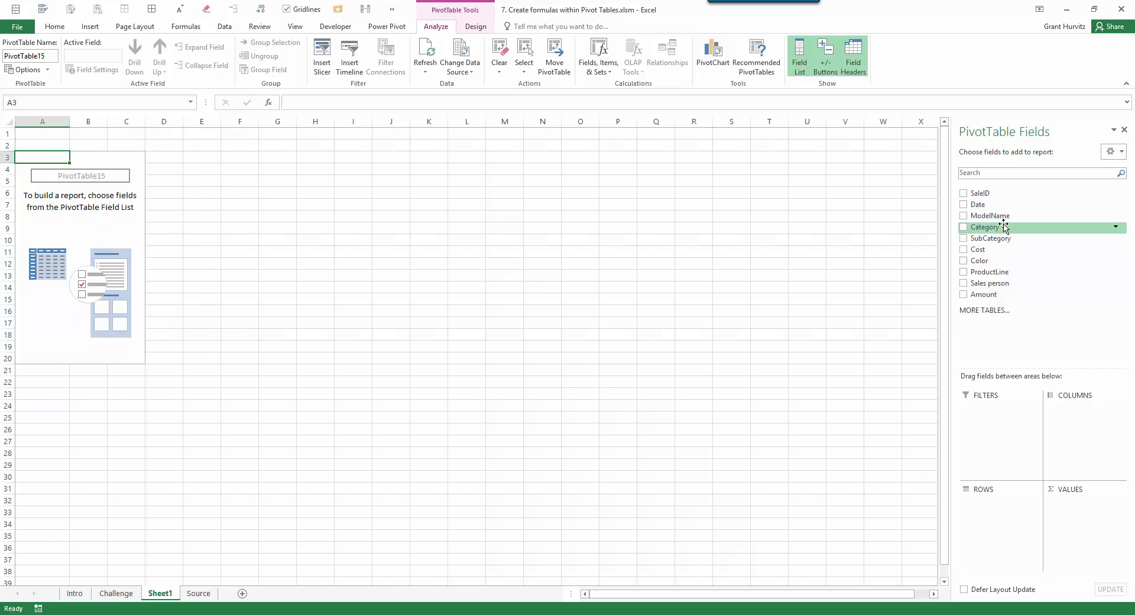
pyautogui.moveTo(1002, 228); pyautogui.dragTo(1015, 547)
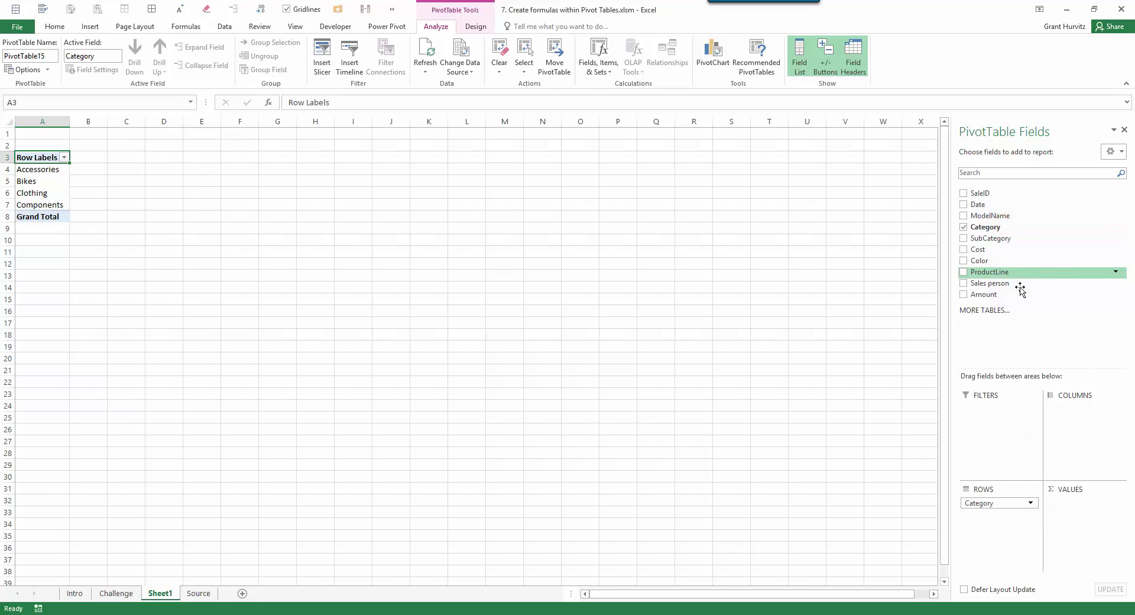
pyautogui.moveTo(986, 294); pyautogui.dragTo(1077, 544)
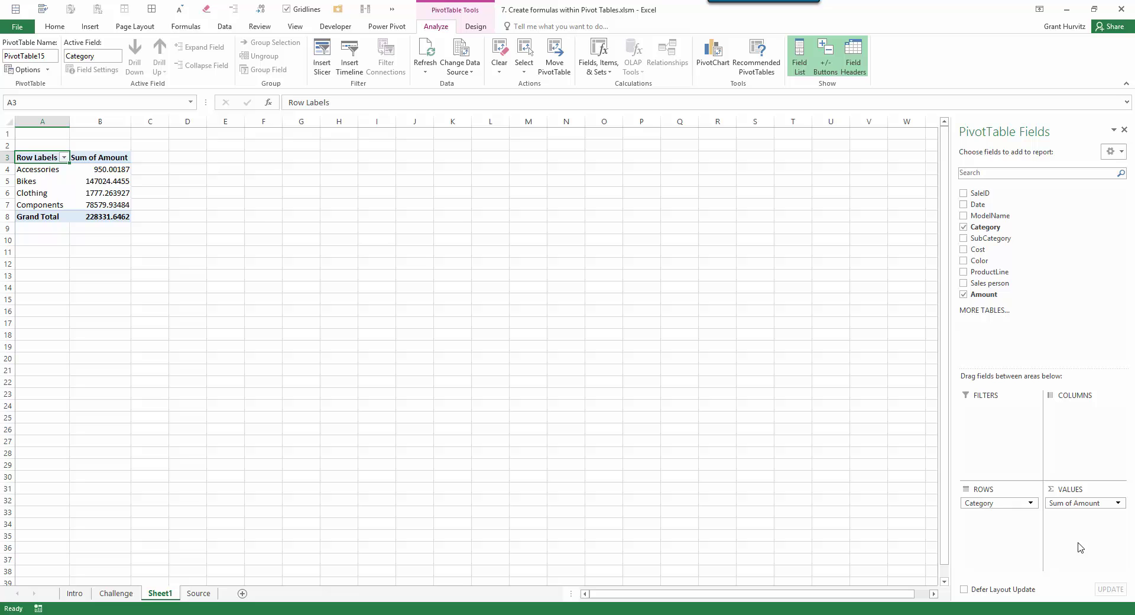
pyautogui.click(122, 169)
pyautogui.hotkey('ctrl', 'space')
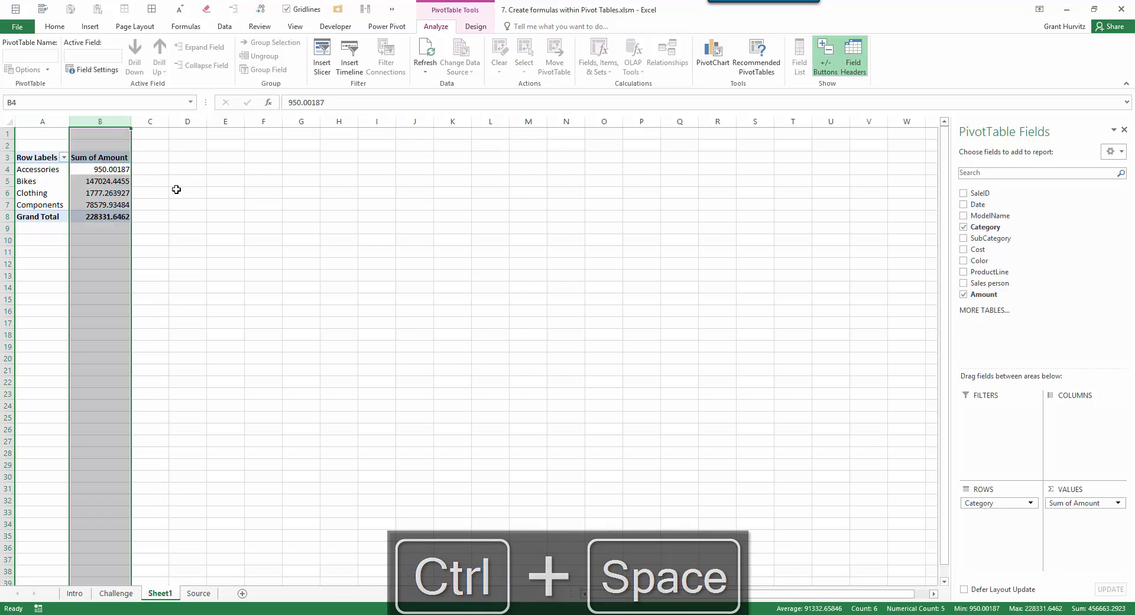
pyautogui.hotkey('ctrl', 'shift', '4')
pyautogui.keyDown('ctrl'); pyautogui.scroll(8, 176, 190); pyautogui.keyUp('ctrl')
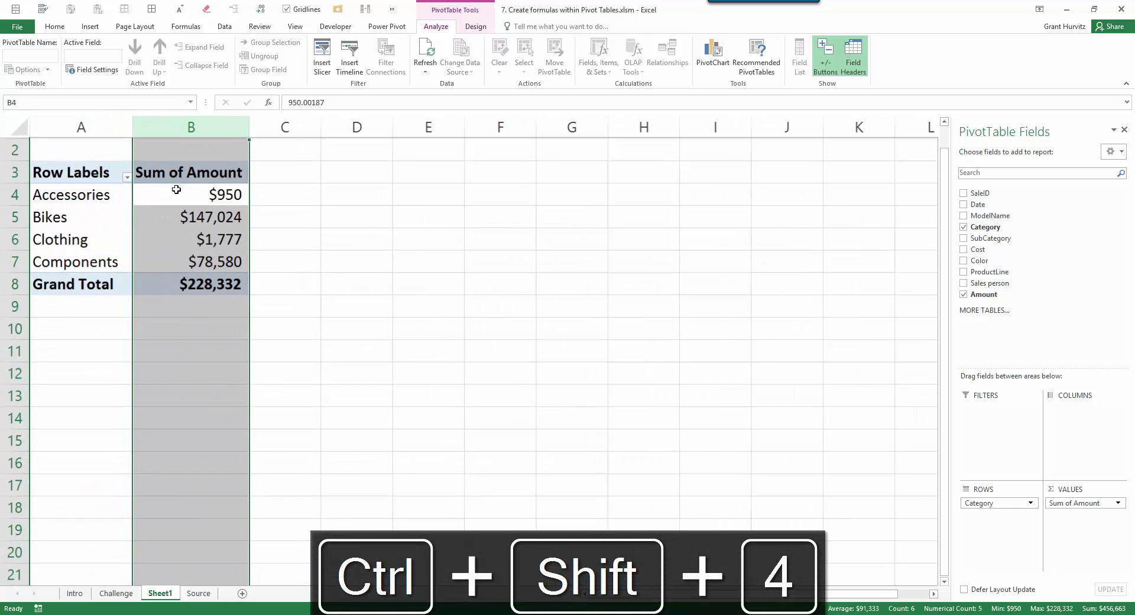
pyautogui.click(219, 198)
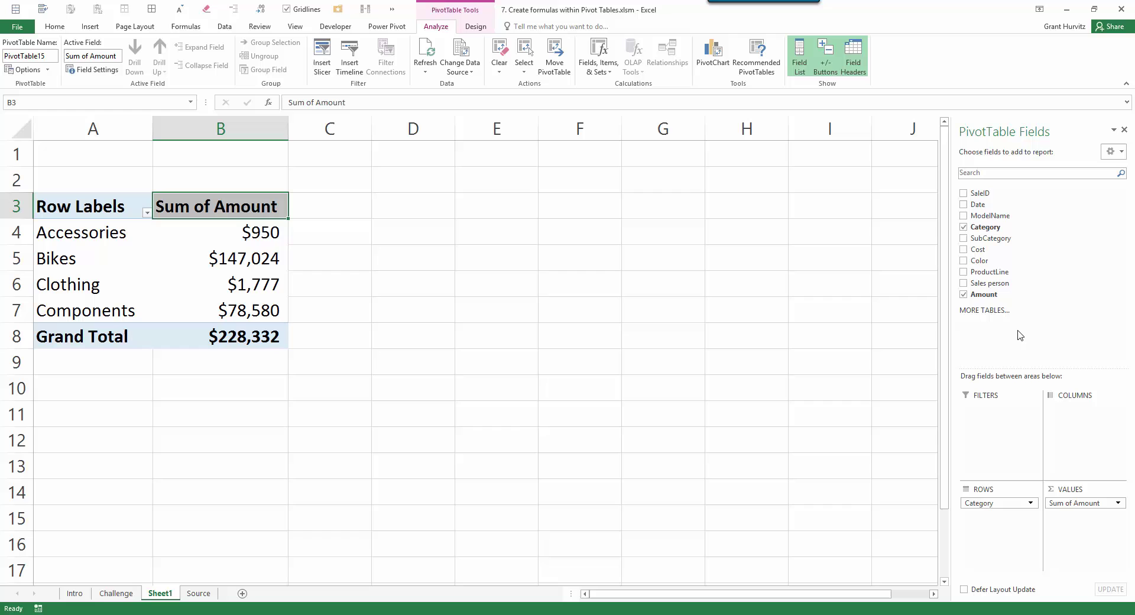
pyautogui.moveTo(996, 249); pyautogui.dragTo(1090, 502)
pyautogui.click(411, 229)
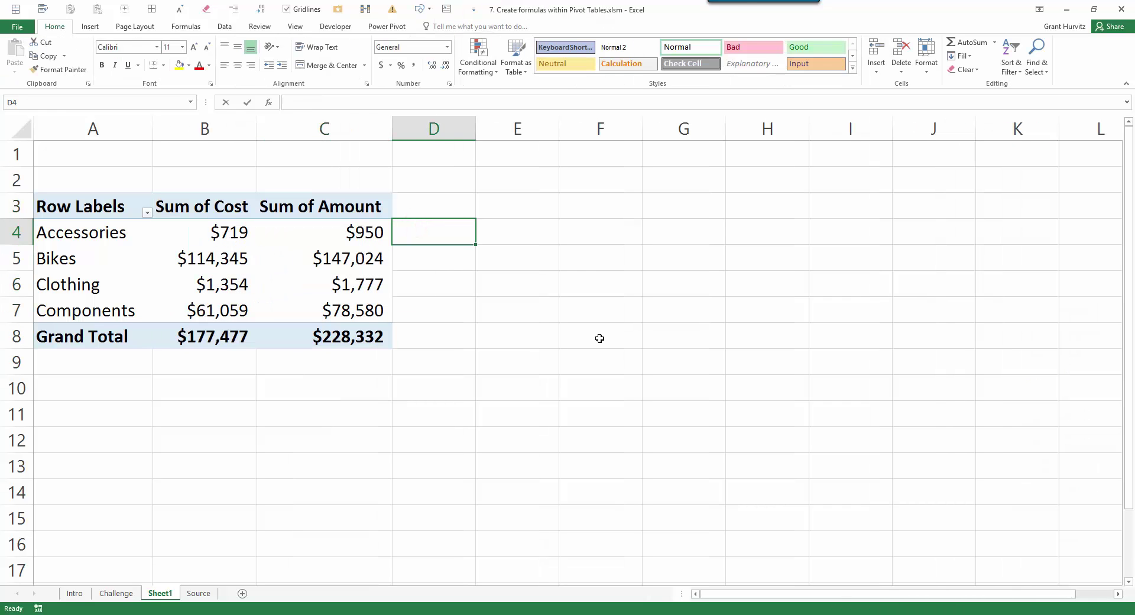
pyautogui.write('=')
pyautogui.press('Left')
pyautogui.write('-')
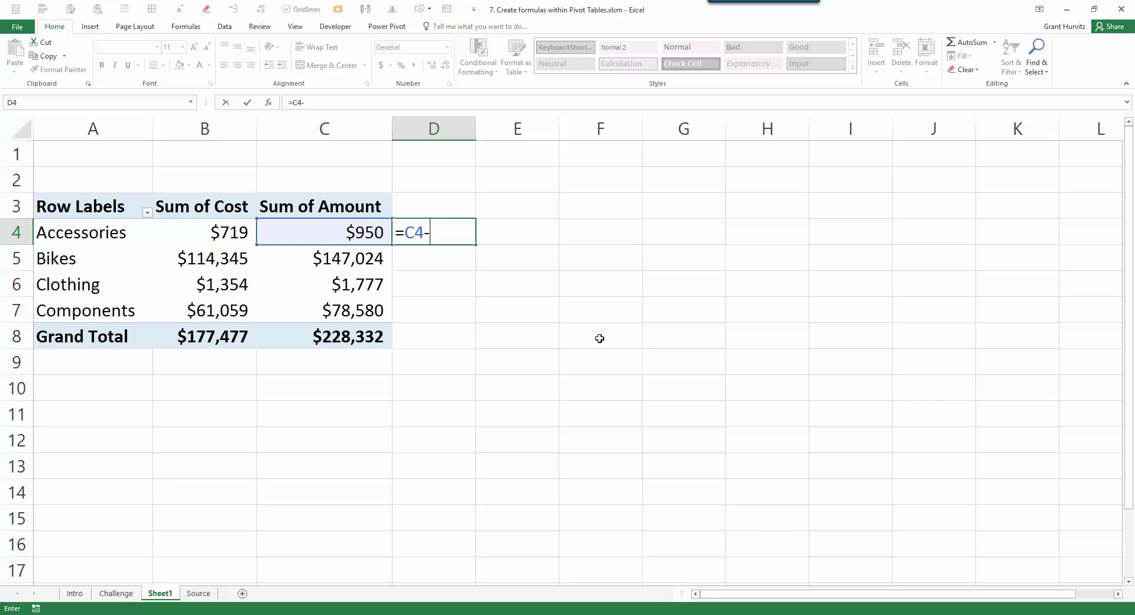
pyautogui.press('Left')
pyautogui.press('Left')
pyautogui.press('Return')
pyautogui.press('Up')
pyautogui.hotkey('shift', 'Down')
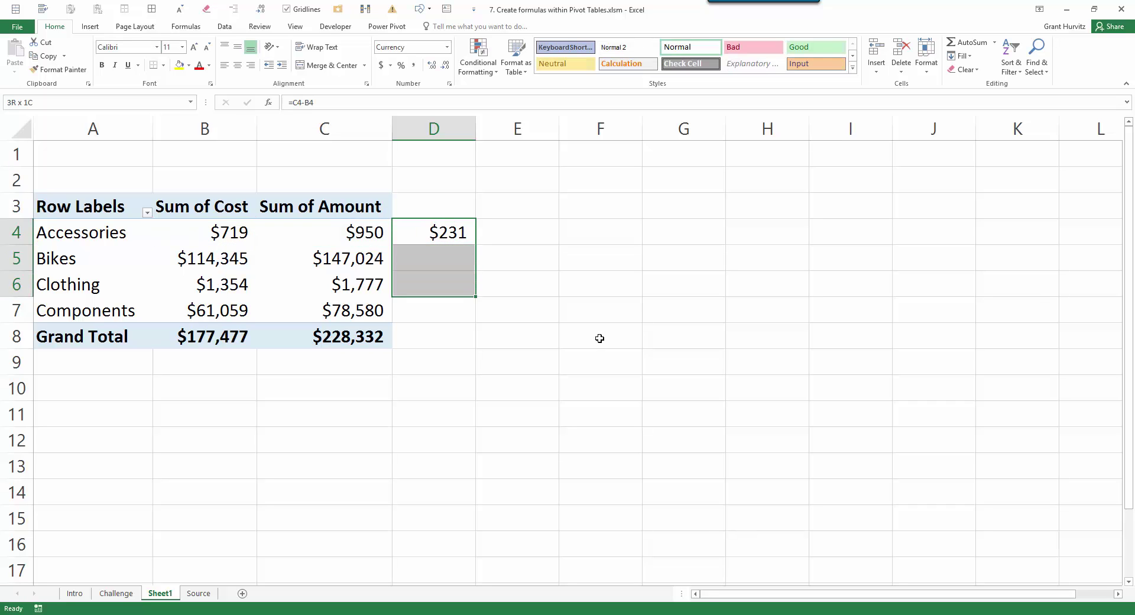
pyautogui.hotkey('shift', 'Down')
pyautogui.hotkey('ctrl', 'd')
pyautogui.press('Down')
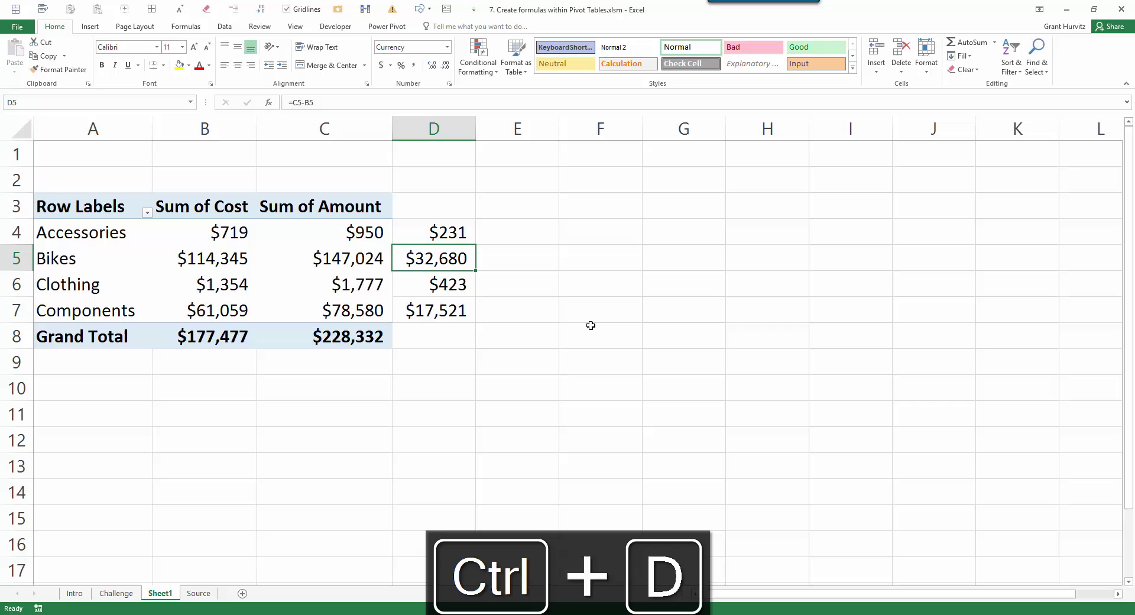
pyautogui.click(374, 282)
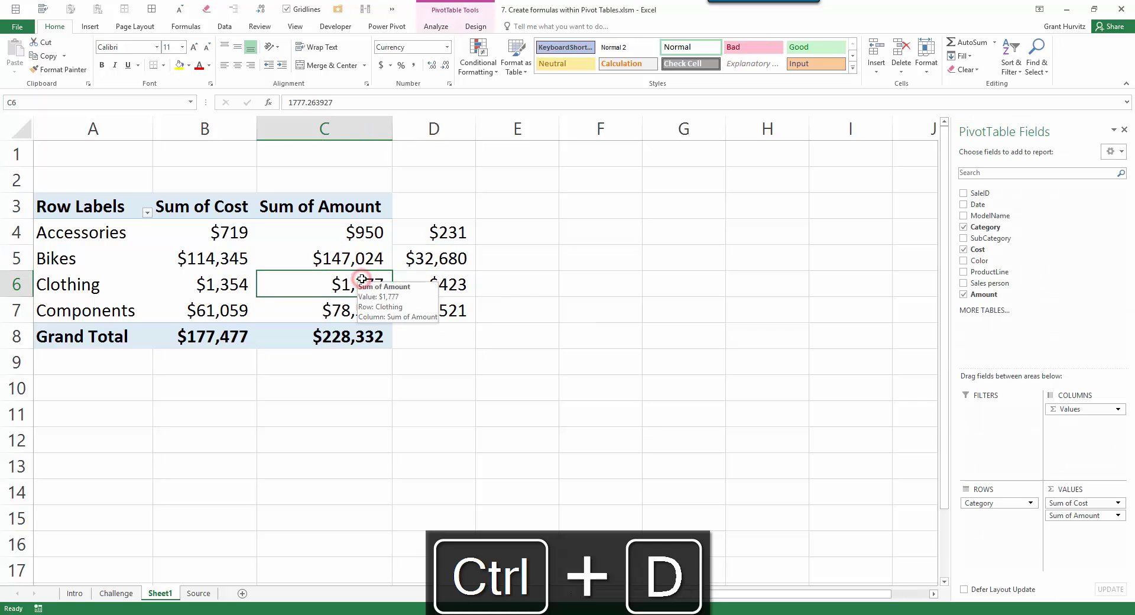
pyautogui.moveTo(983, 240); pyautogui.dragTo(1004, 523)
pyautogui.moveTo(519, 231); pyautogui.dragTo(517, 312)
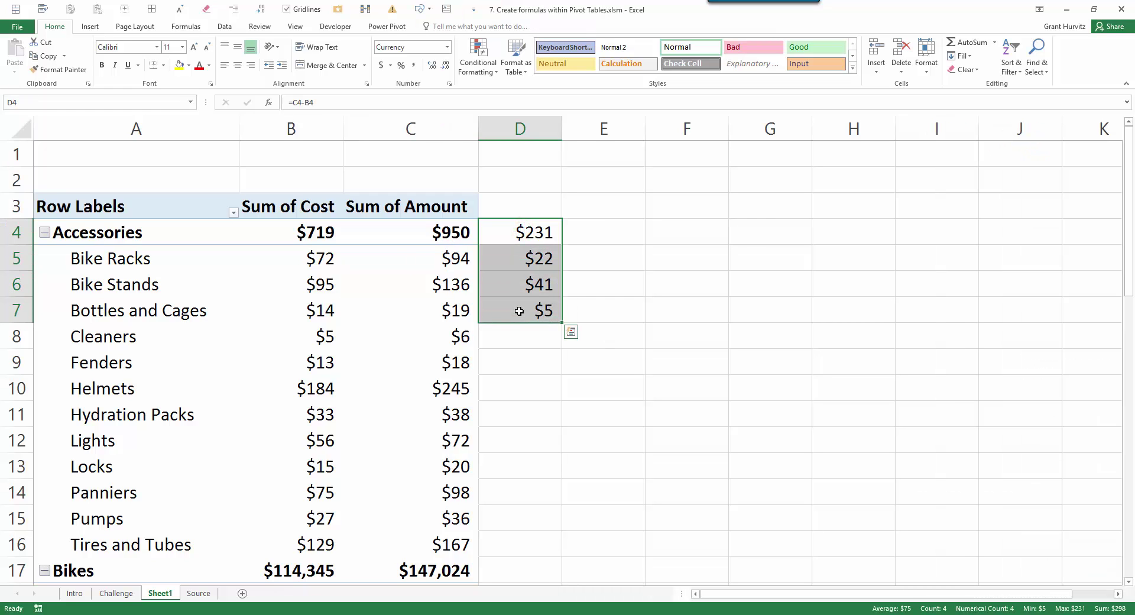
pyautogui.hotkey('ctrl', 'z')
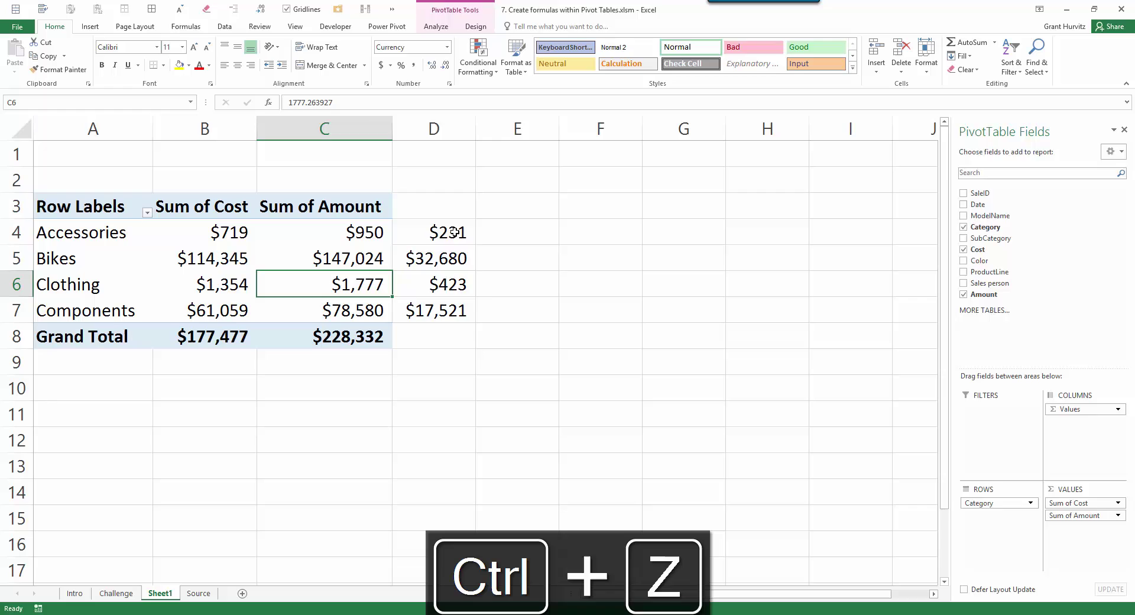
# Undo the column D profit formulas and open the pivot's Fields, Items & Sets menu
pyautogui.hotkey('ctrl', 'z')
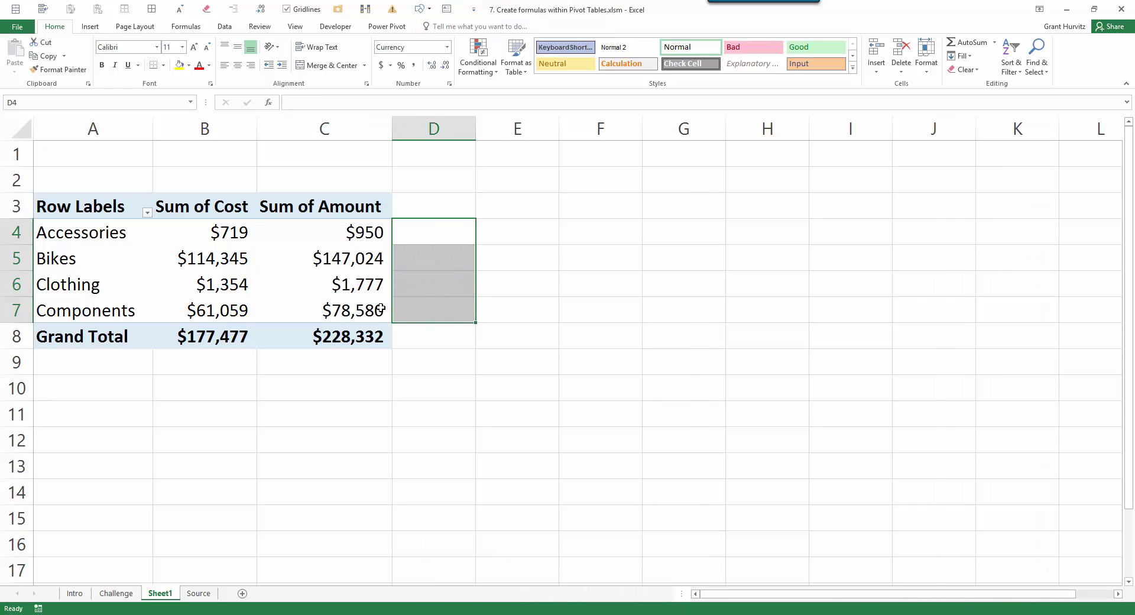
pyautogui.click(335, 290)
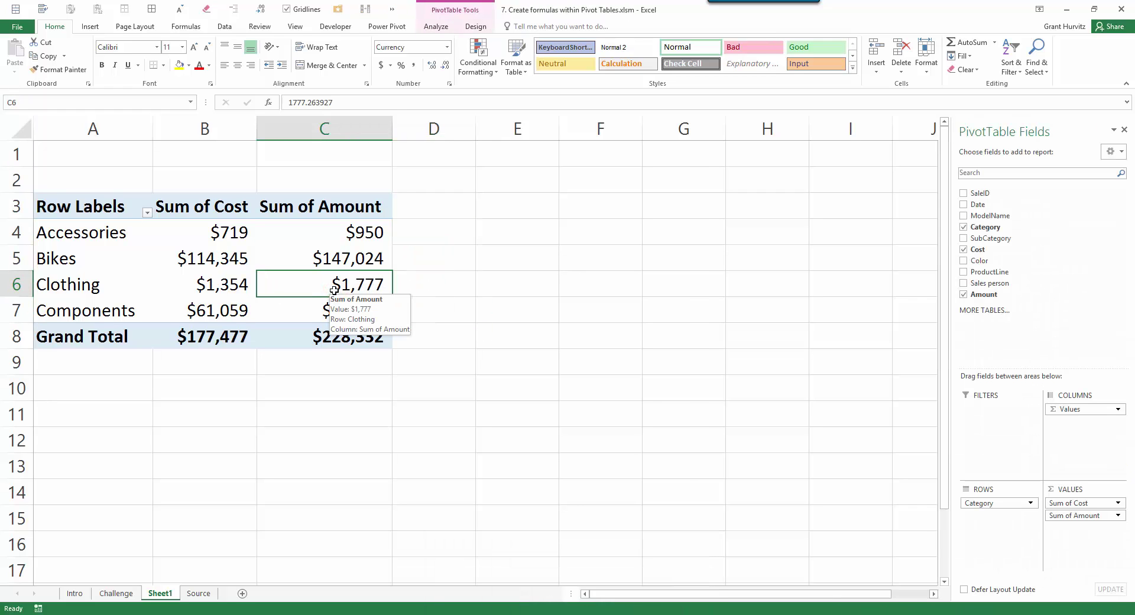
pyautogui.click(307, 249)
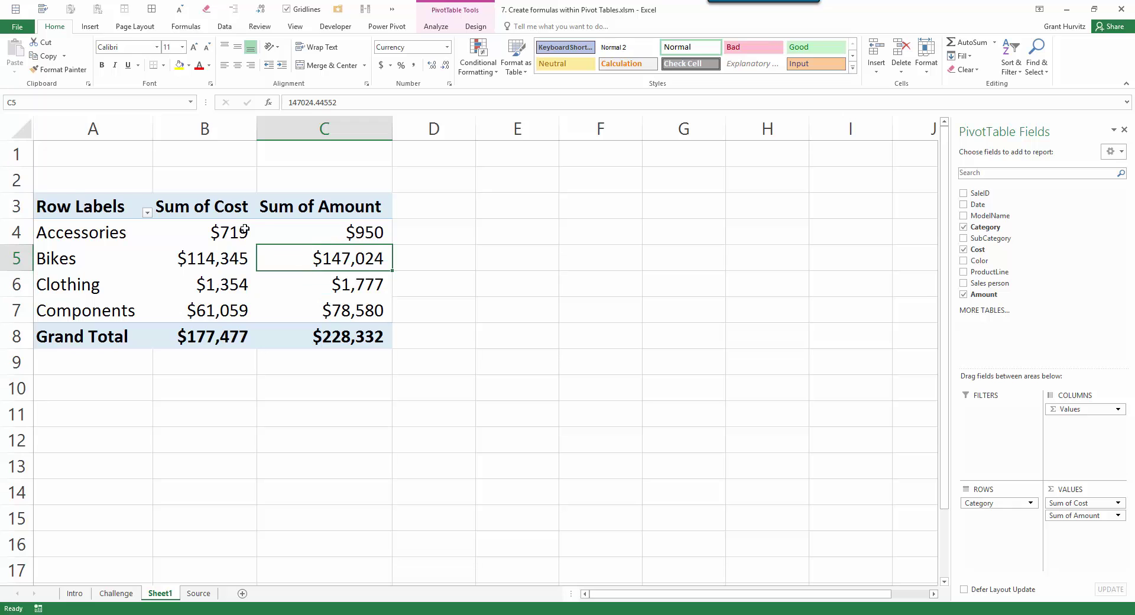
pyautogui.click(442, 26)
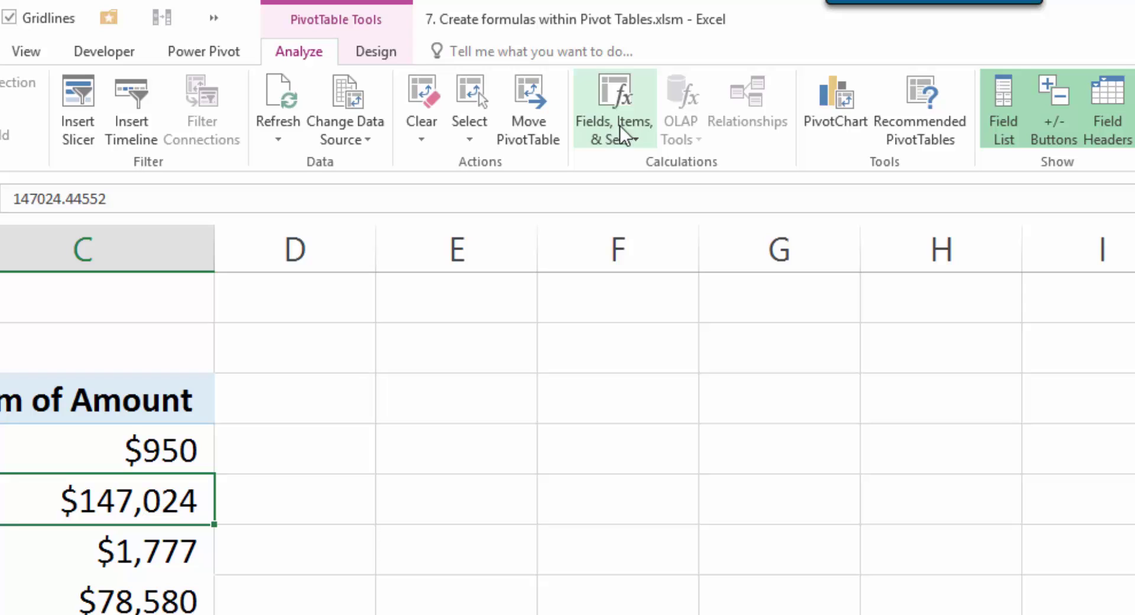
pyautogui.click(621, 134)
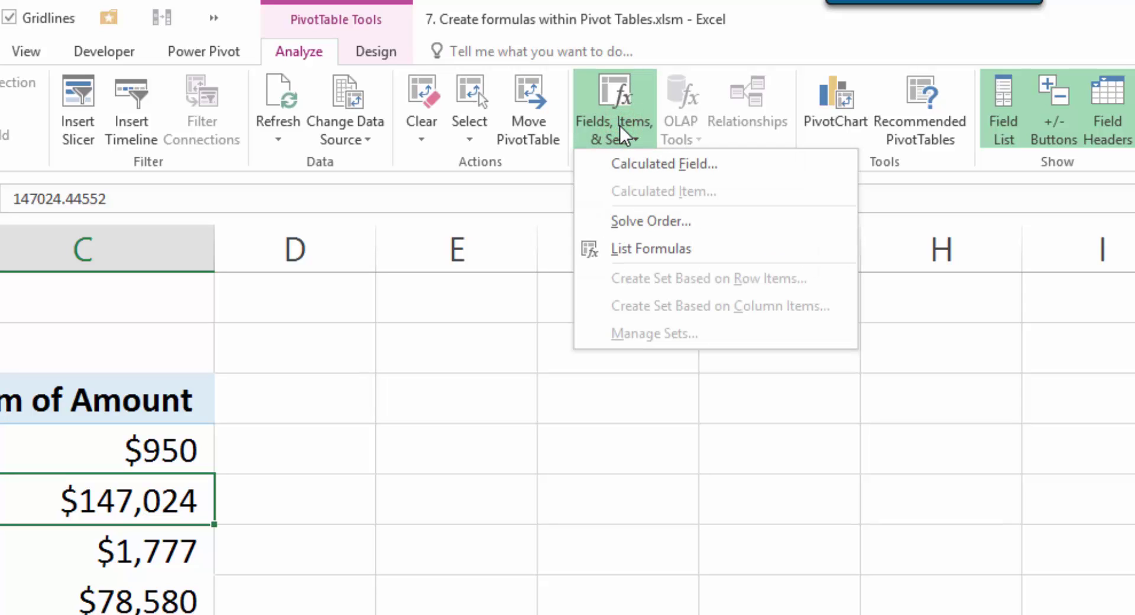
# Create a calculated field named Gross Profit with the formula =Amount-Cost
pyautogui.click(740, 176)
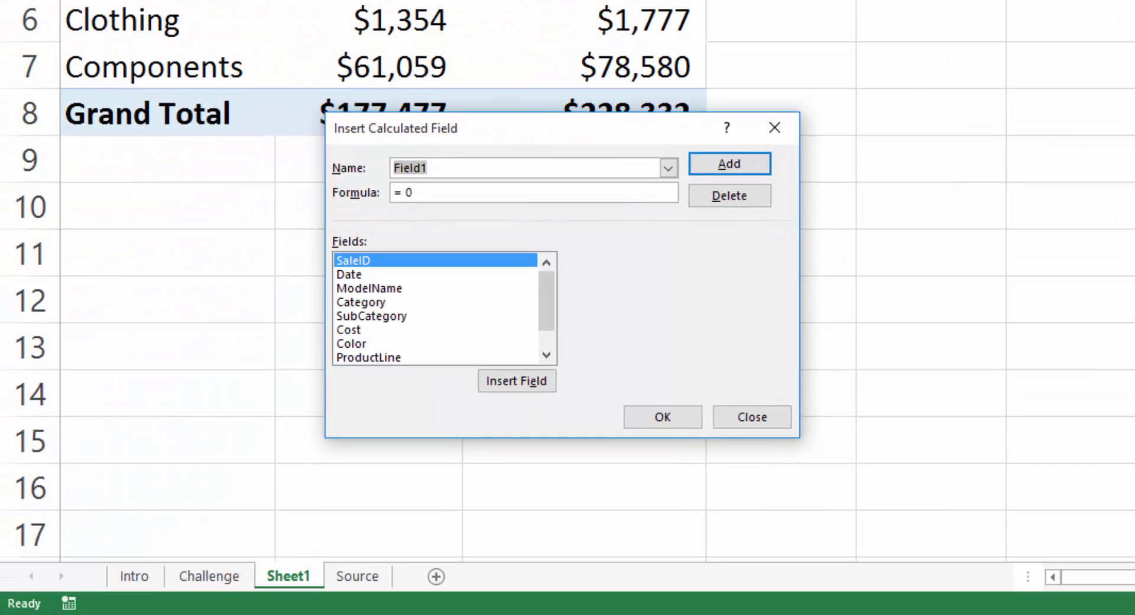
pyautogui.write('Gross Profit')
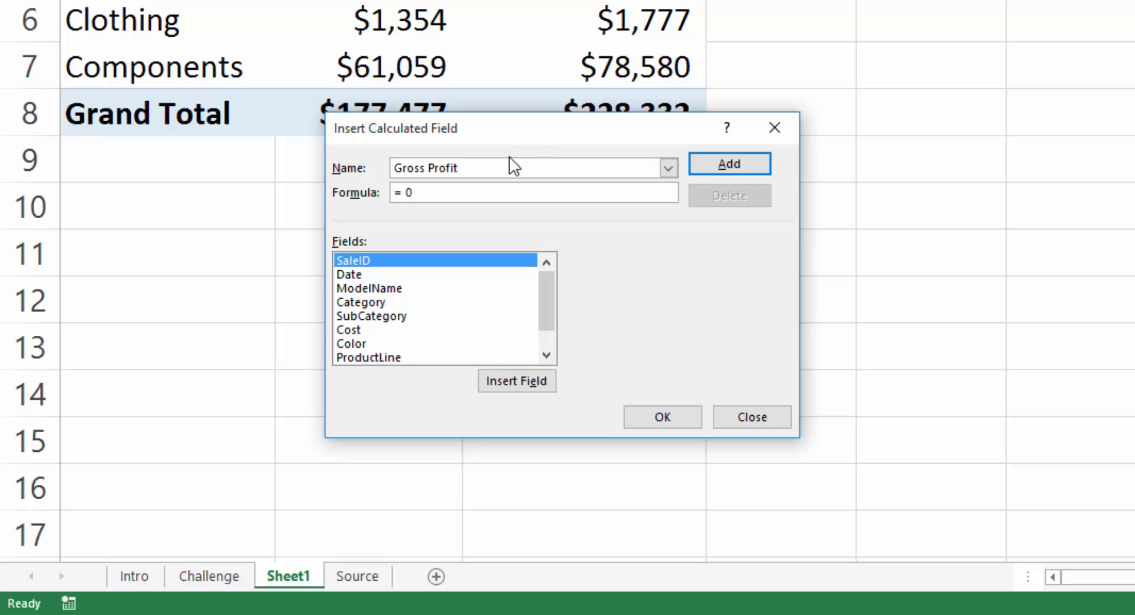
pyautogui.click(472, 195)
pyautogui.press('BackSpace')
pyautogui.doubleClick(545, 354)
pyautogui.click(394, 356)
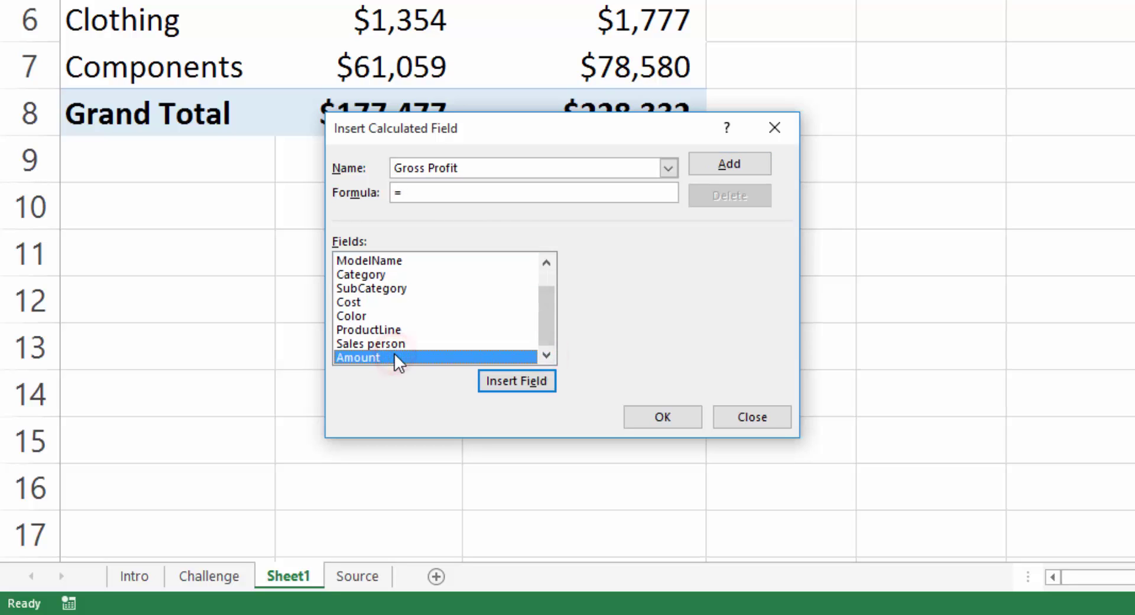
pyautogui.doubleClick(393, 356)
pyautogui.write('-')
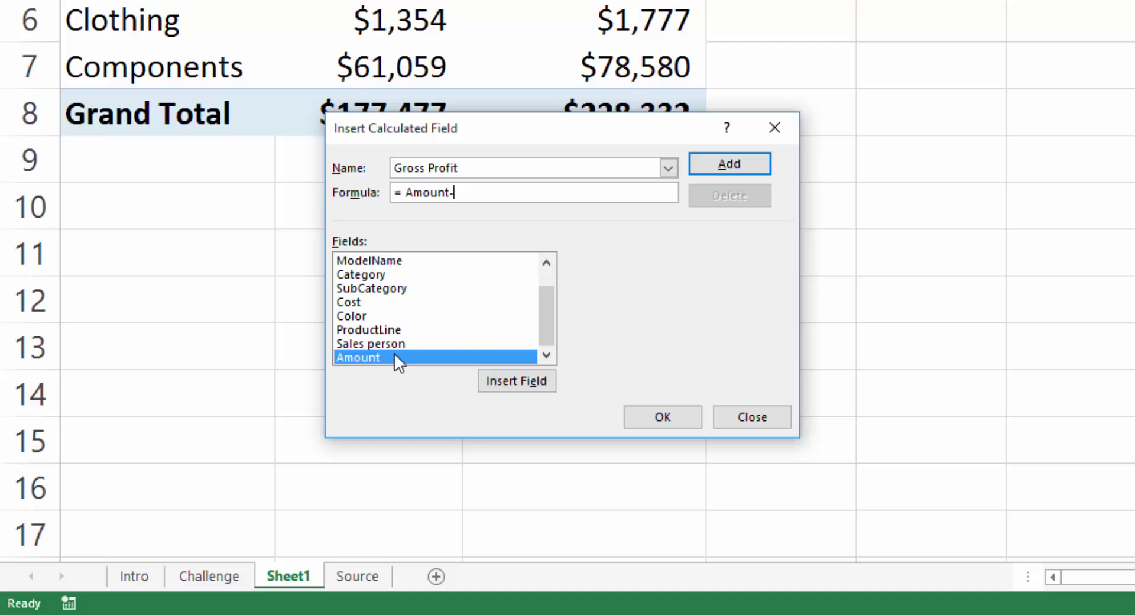
pyautogui.doubleClick(373, 302)
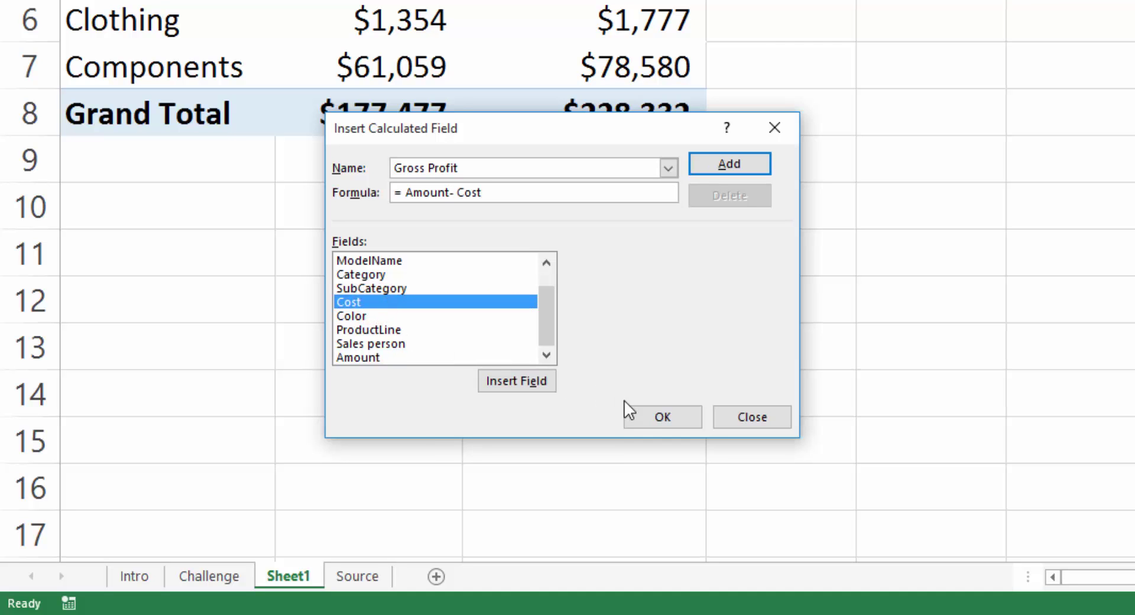
pyautogui.click(645, 412)
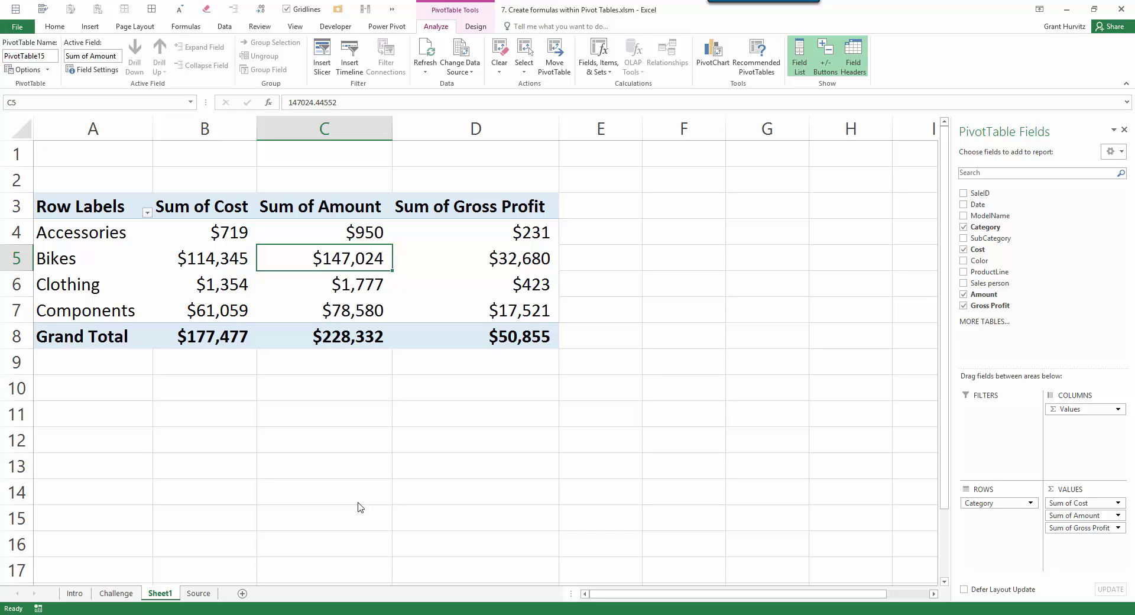
# Drag Sum of Cost and Sum of Amount out of Values, leaving Sum of Gross Profit
pyautogui.press('Right')
pyautogui.press('Up')
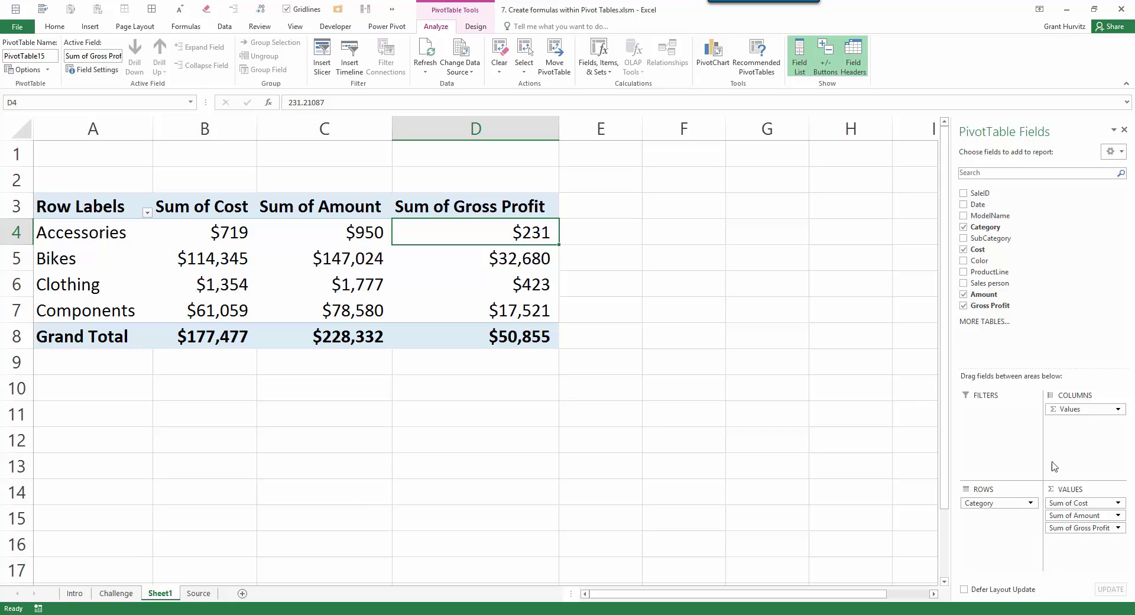
pyautogui.moveTo(1071, 503); pyautogui.dragTo(1077, 296)
pyautogui.click(1069, 504)
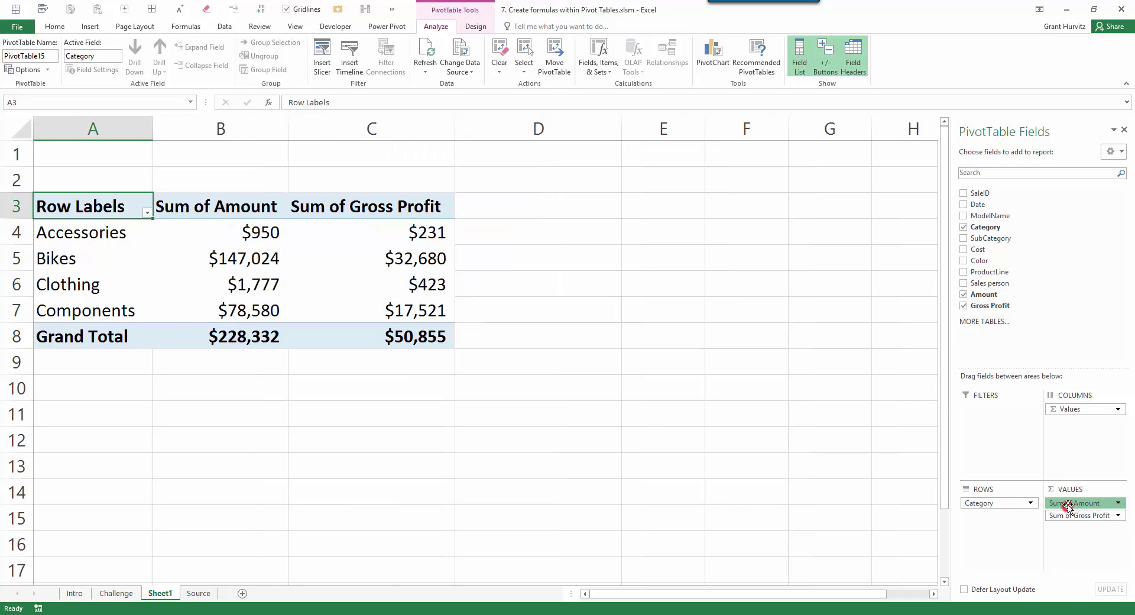
pyautogui.moveTo(1069, 507); pyautogui.dragTo(1066, 255)
pyautogui.moveTo(271, 225); pyautogui.dragTo(274, 316)
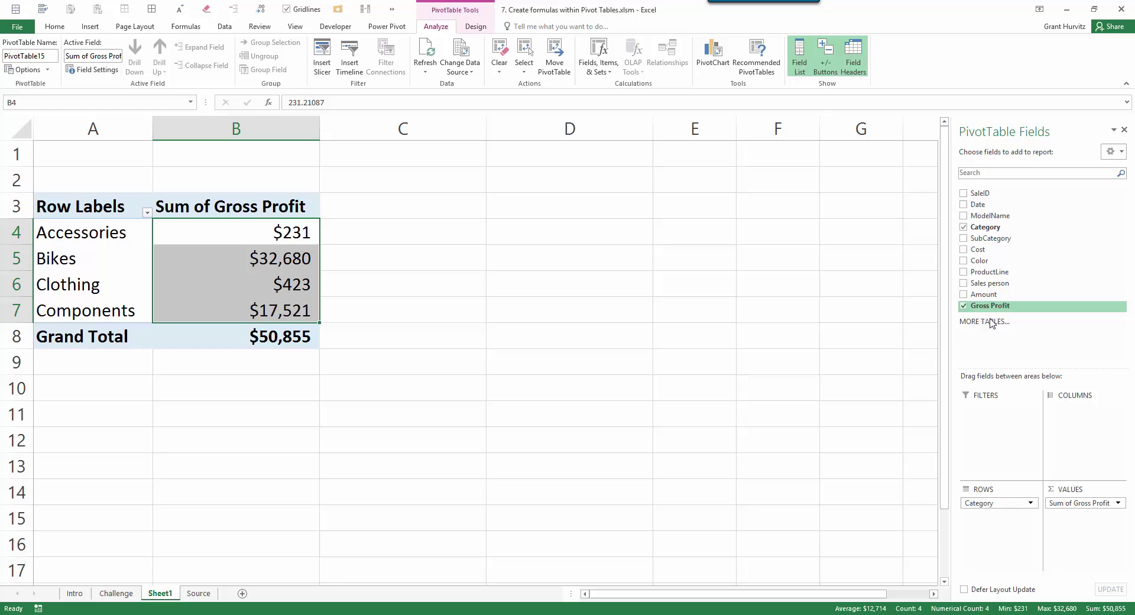
pyautogui.moveTo(355, 211); pyautogui.dragTo(376, 328)
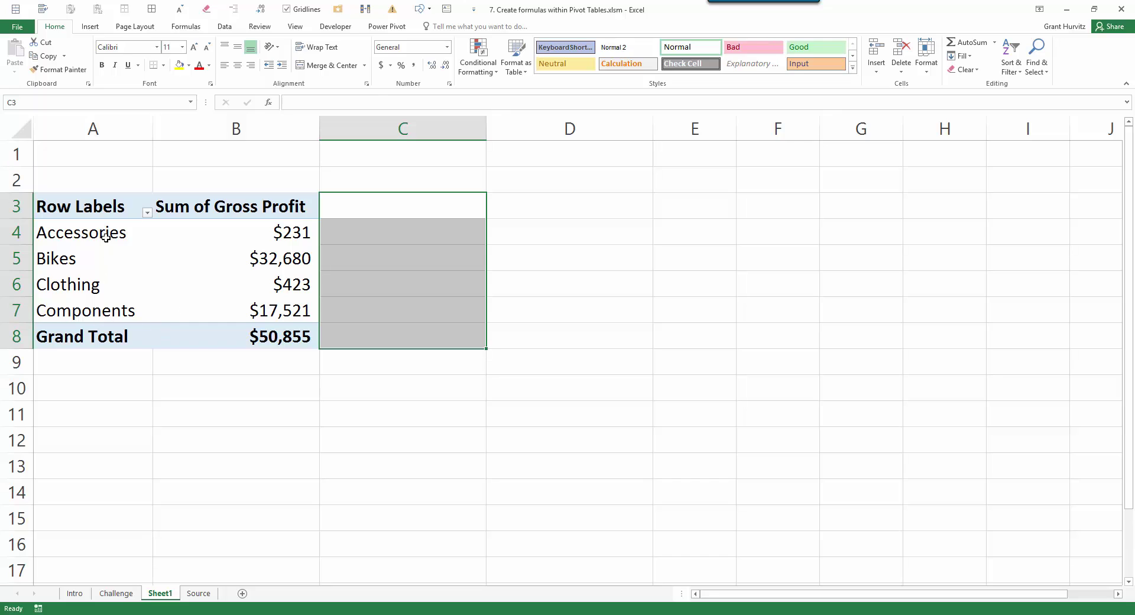
# Review the category labels and gross profit values, such as Bikes at $32,680
pyautogui.moveTo(106, 236); pyautogui.dragTo(89, 311)
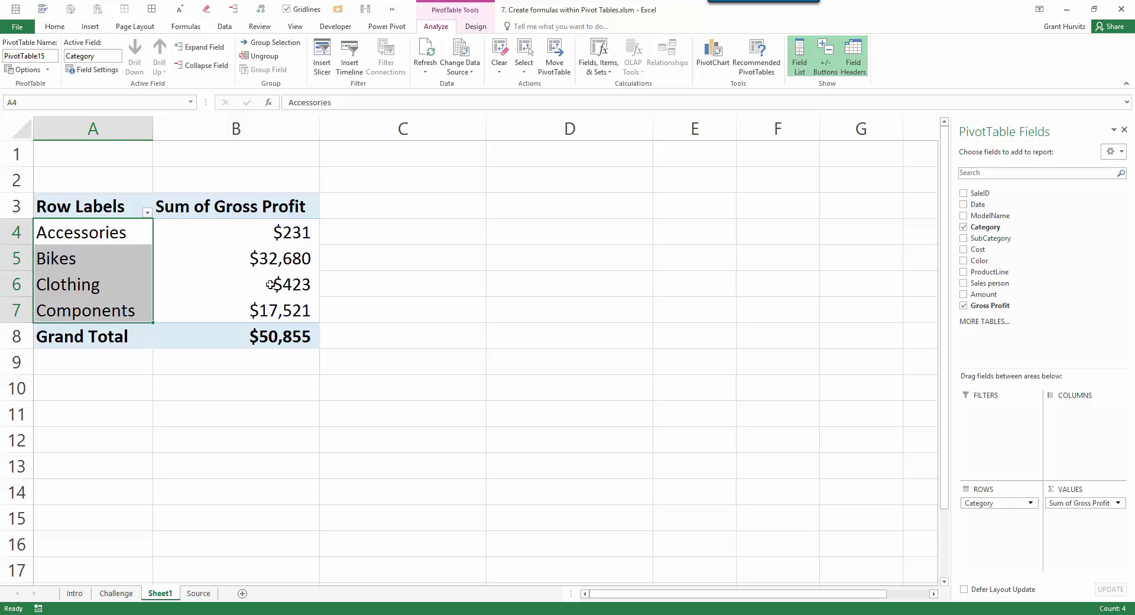
pyautogui.moveTo(289, 239); pyautogui.dragTo(288, 314)
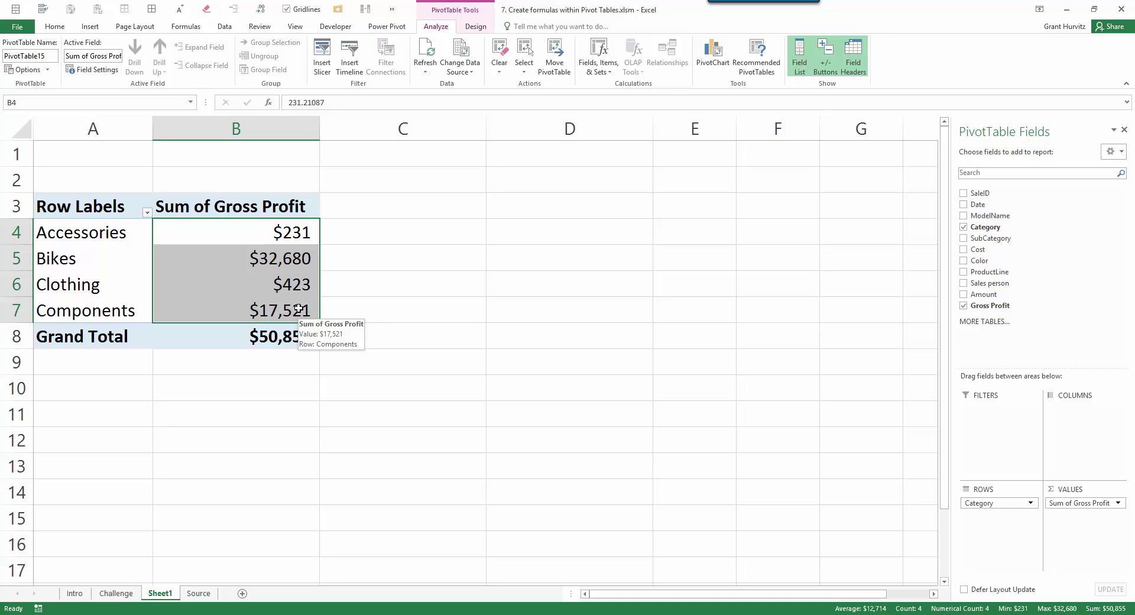
pyautogui.click(74, 263)
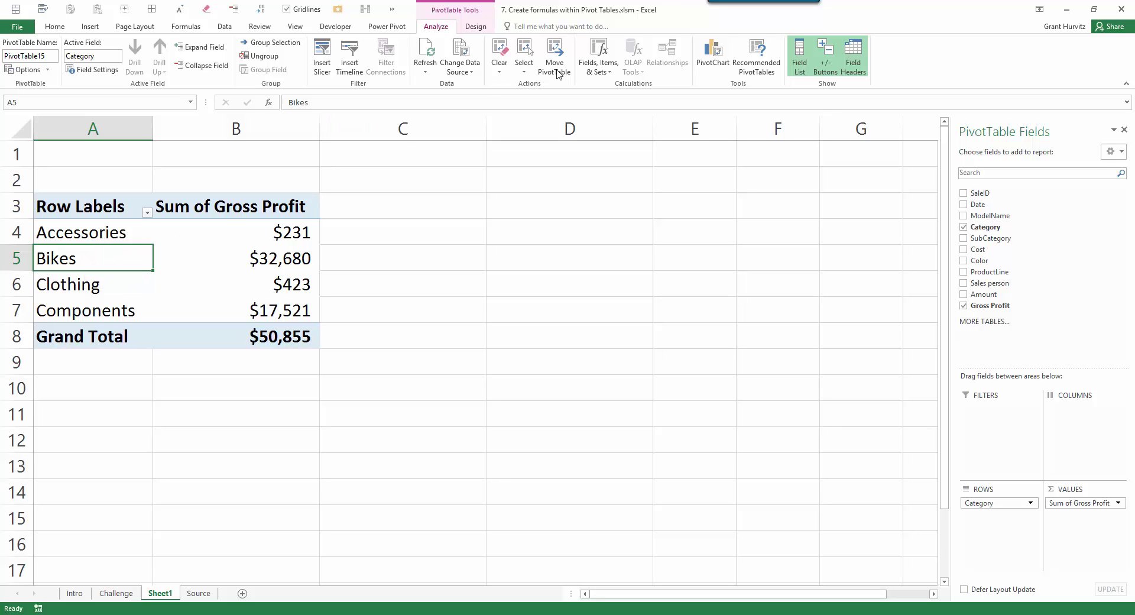
# Start a new Category calculated item named Tax
pyautogui.click(598, 55)
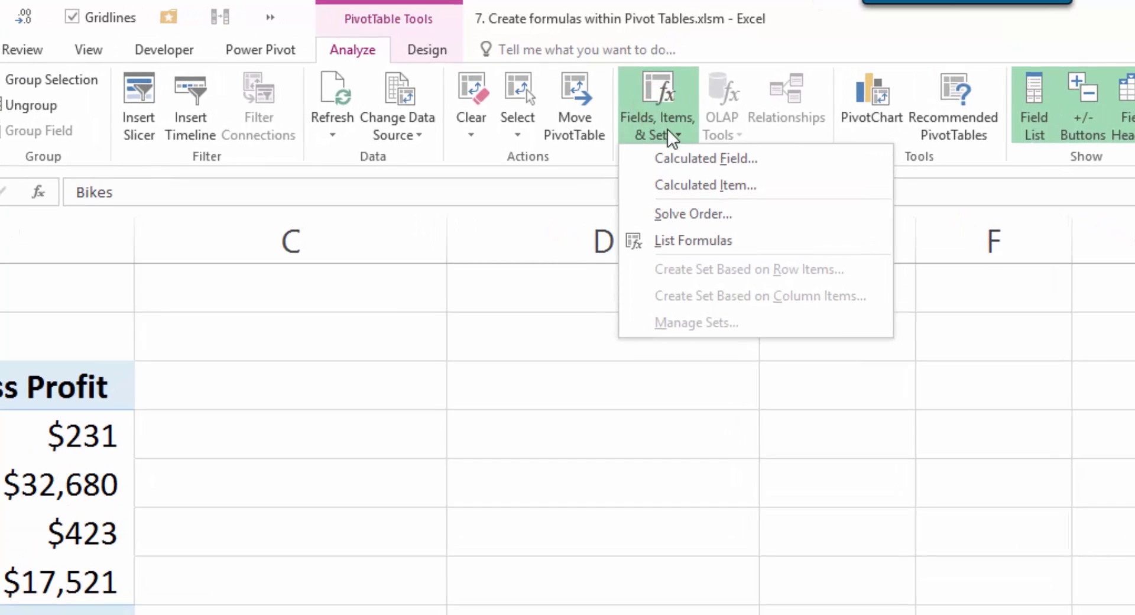
pyautogui.click(704, 161)
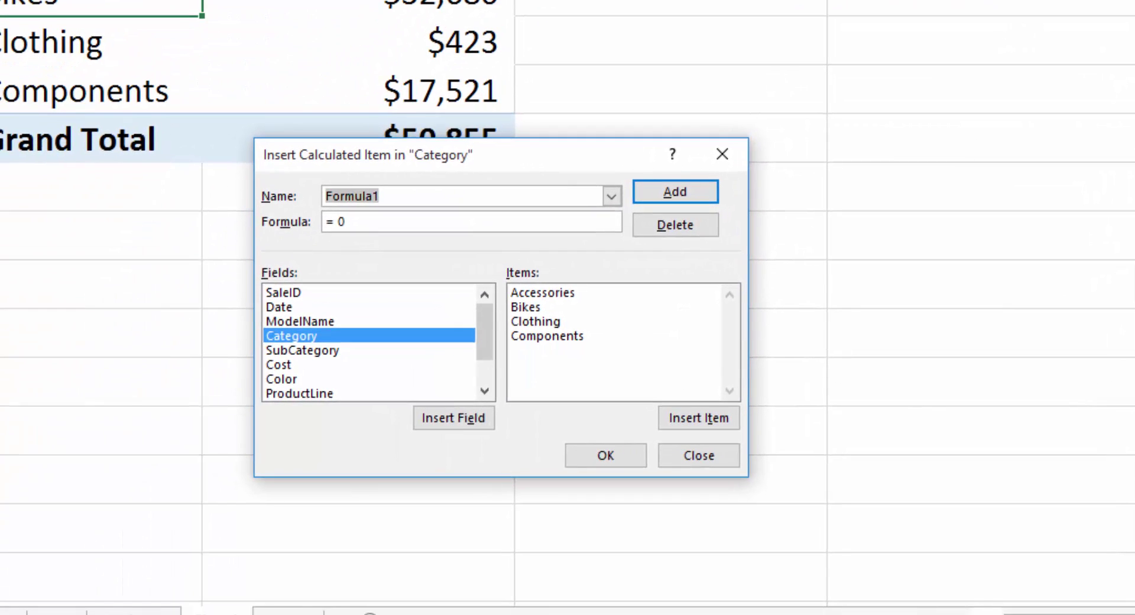
pyautogui.write('Tax')
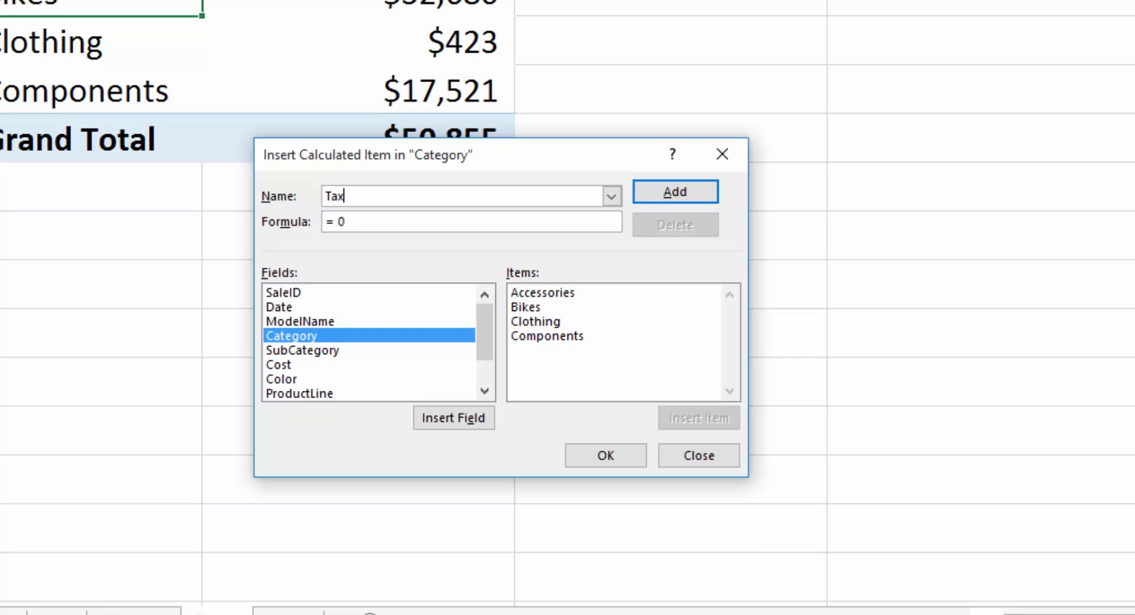
pyautogui.press('Tab')
# Enter the formula =-sum(Accessories, Bikes, Clothing, Components)*15% and add the item
pyautogui.write('=-sum')
pyautogui.click(411, 227)
pyautogui.write('(')
pyautogui.doubleClick(550, 294)
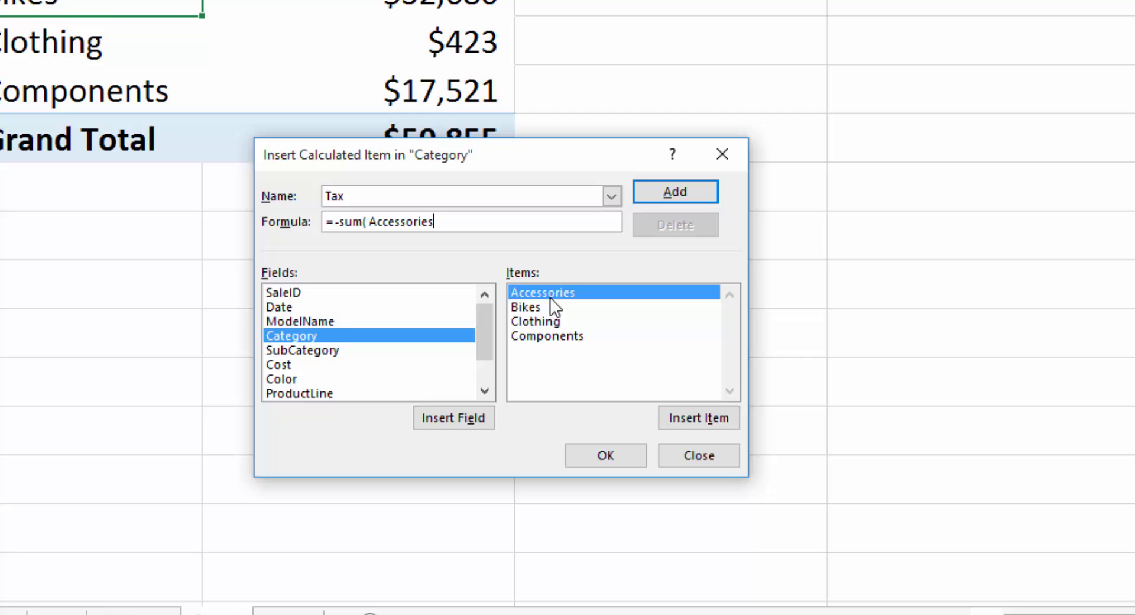
pyautogui.write(',')
pyautogui.doubleClick(550, 305)
pyautogui.write(',')
pyautogui.click(544, 321)
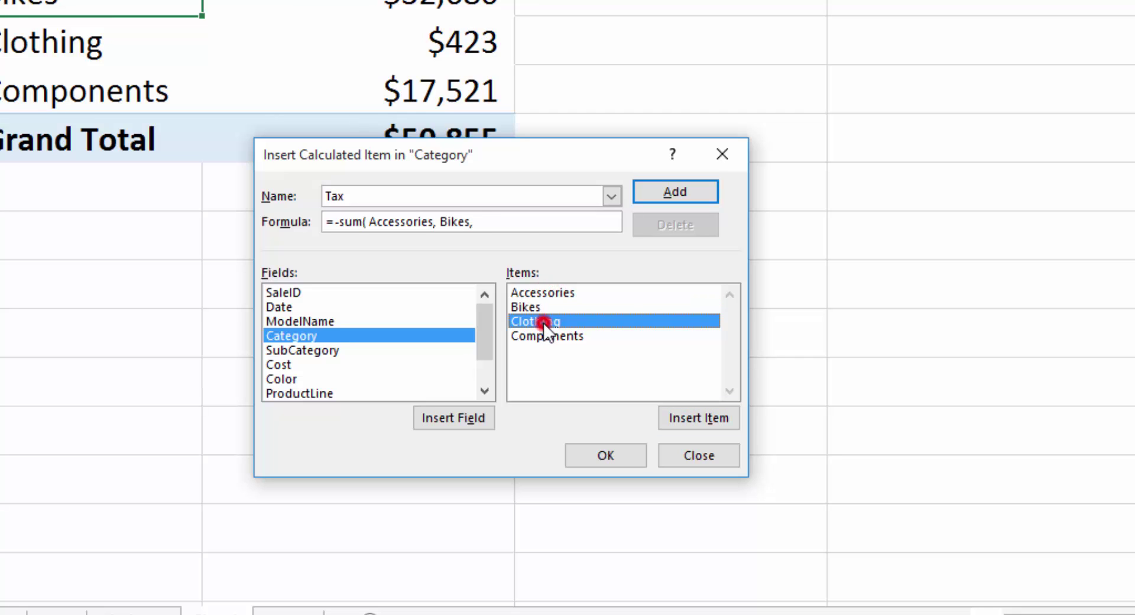
pyautogui.doubleClick(544, 321)
pyautogui.write(',')
pyautogui.doubleClick(541, 332)
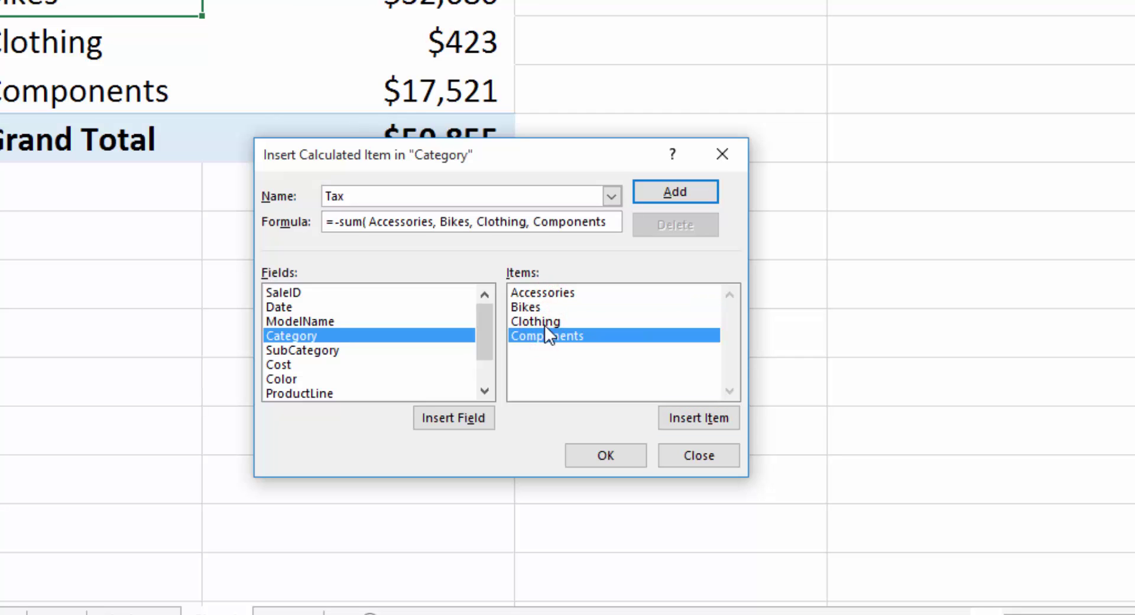
pyautogui.write(')*15%')
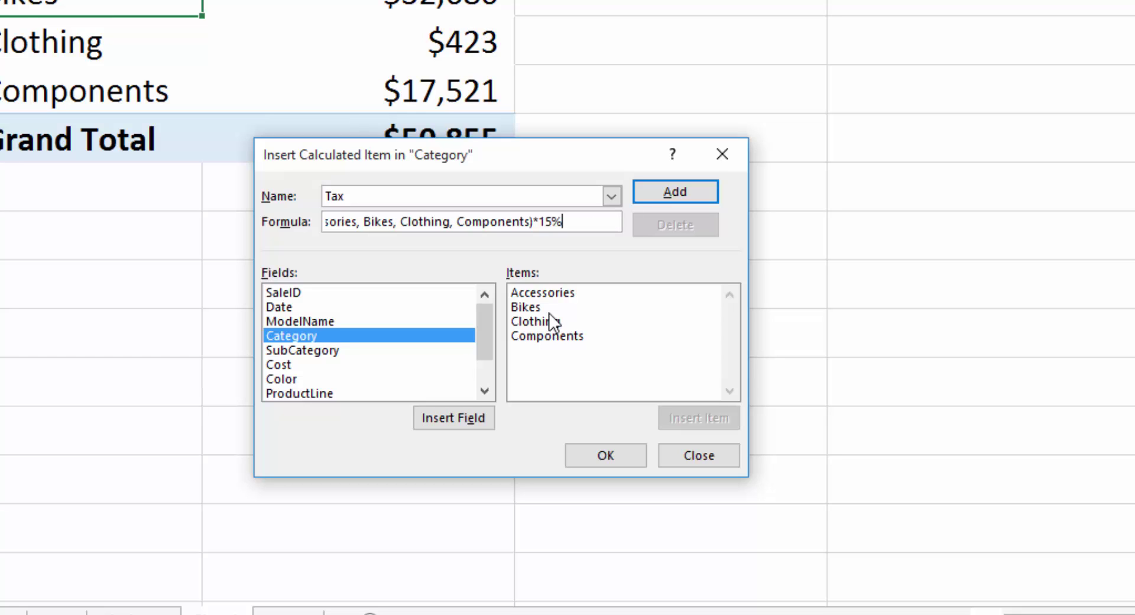
pyautogui.click(656, 187)
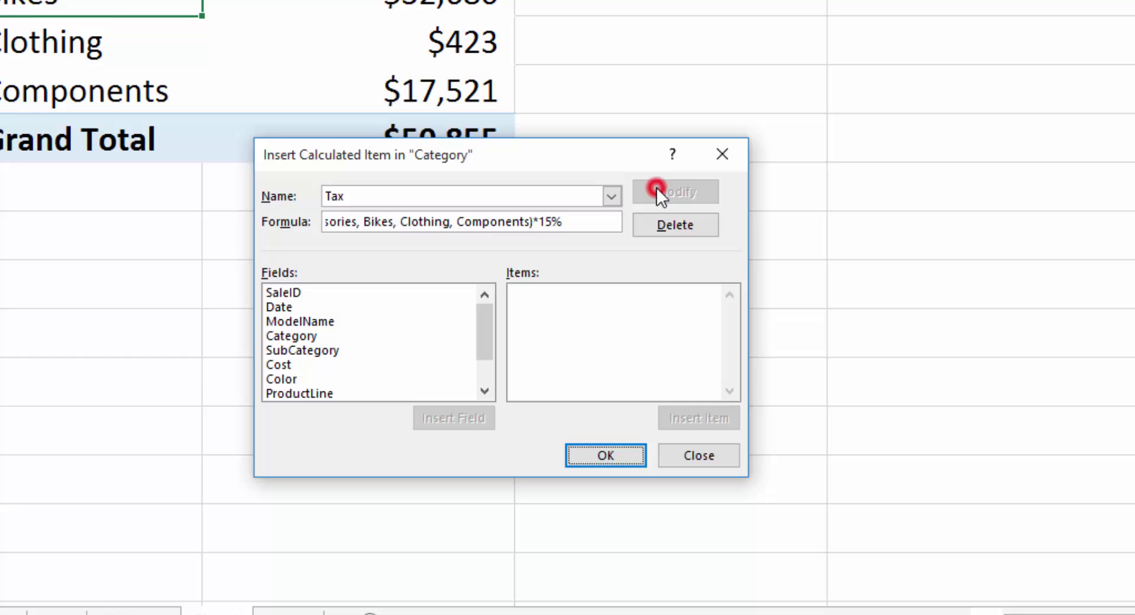
# Apply the Tax item and select the category rows from Accessories through Tax
pyautogui.click(587, 454)
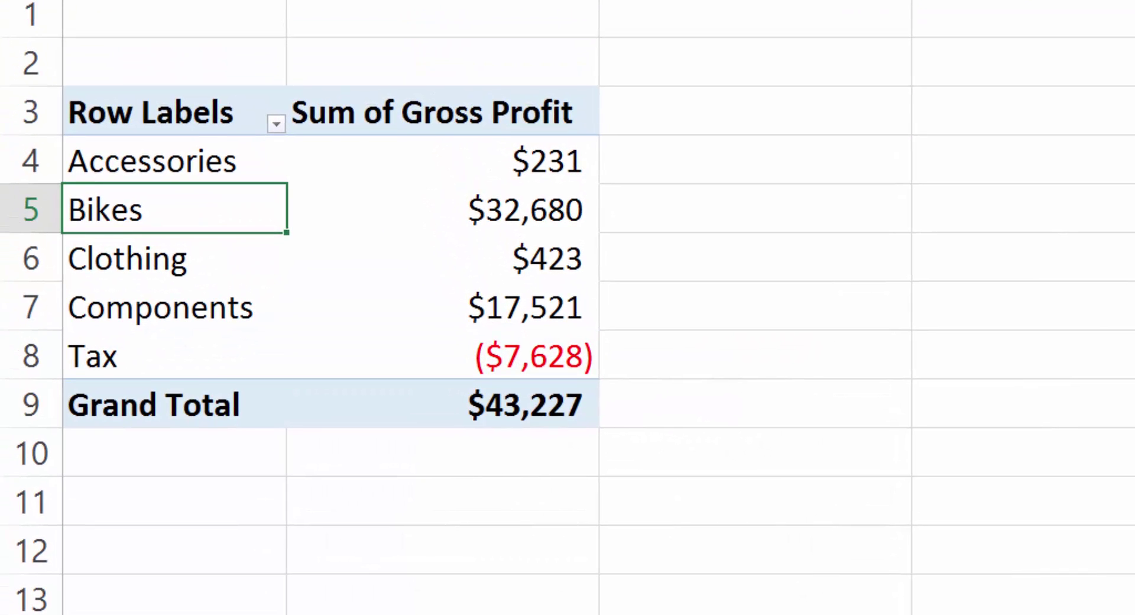
pyautogui.click(13, 369)
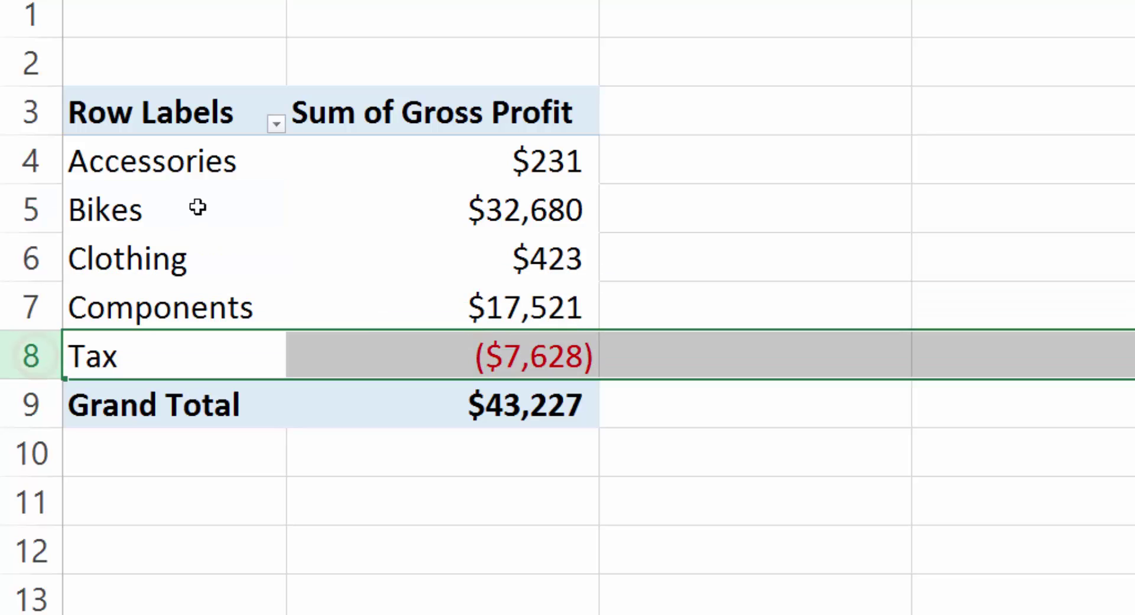
pyautogui.moveTo(195, 161); pyautogui.dragTo(170, 374)
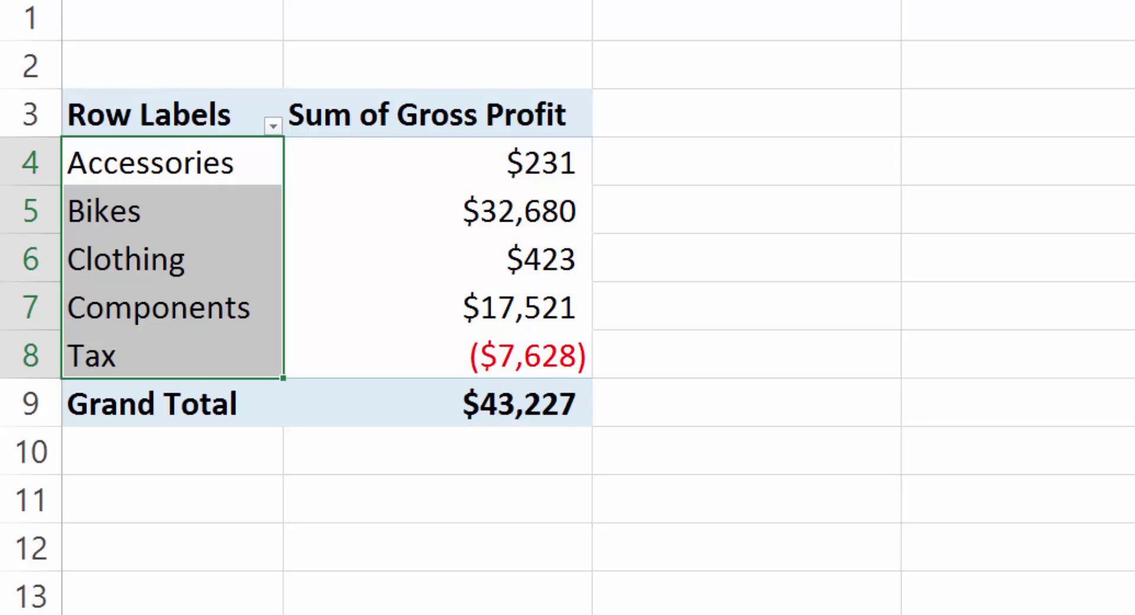
# Swap Category for SubCategory in Rows, then restore Category to check the ($7,628) Tax row
pyautogui.click(963, 227)
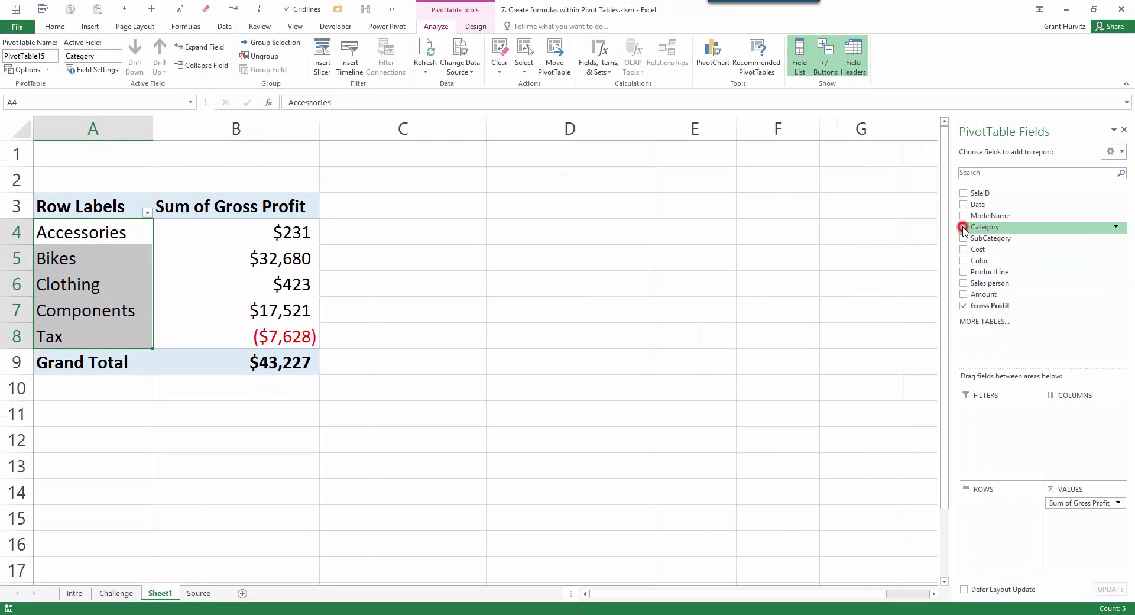
pyautogui.moveTo(987, 238); pyautogui.dragTo(976, 522)
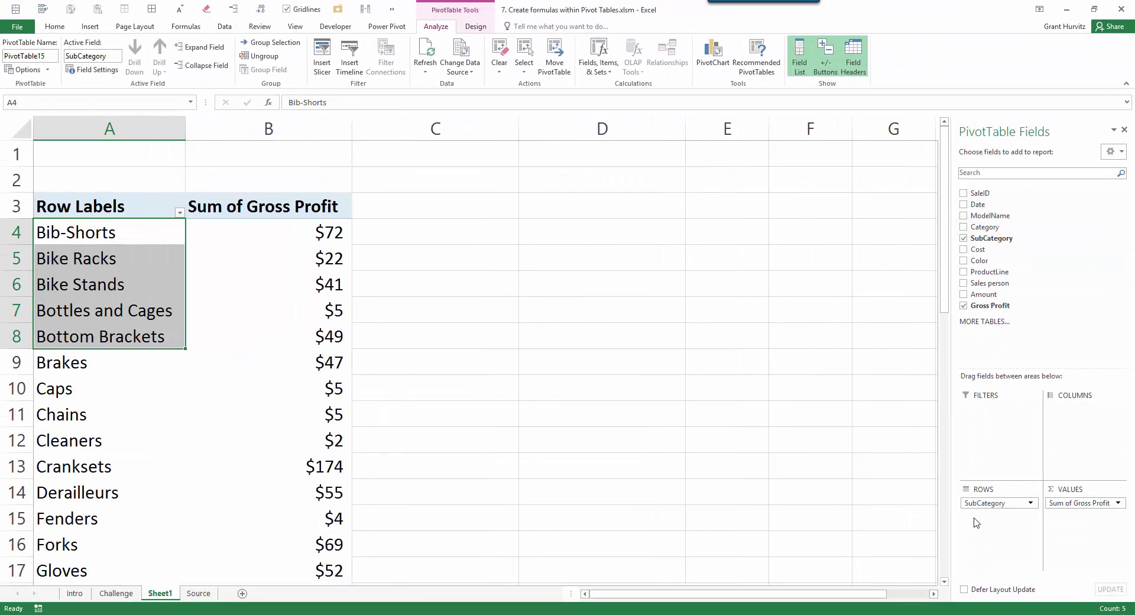
pyautogui.scroll(-9, 94, 438)
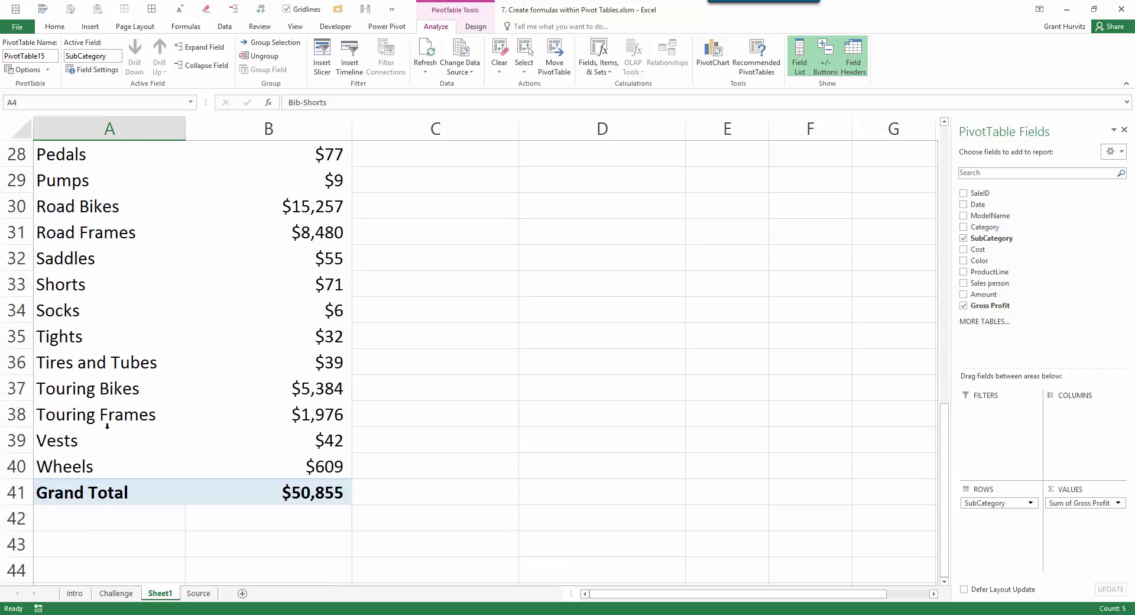
pyautogui.scroll(9, 107, 425)
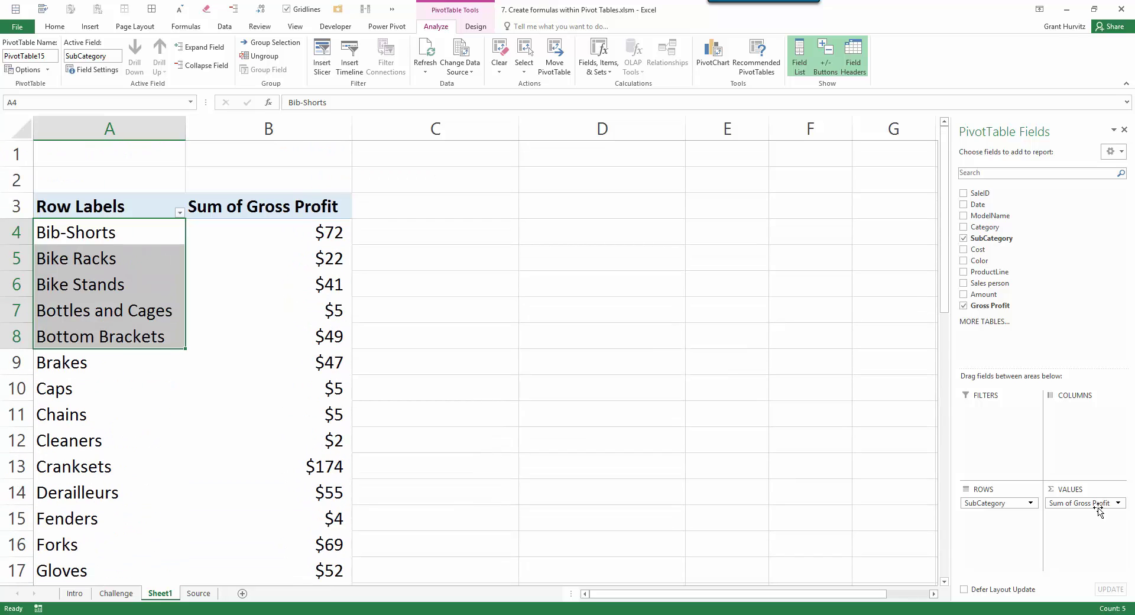
pyautogui.moveTo(994, 504); pyautogui.dragTo(1005, 278)
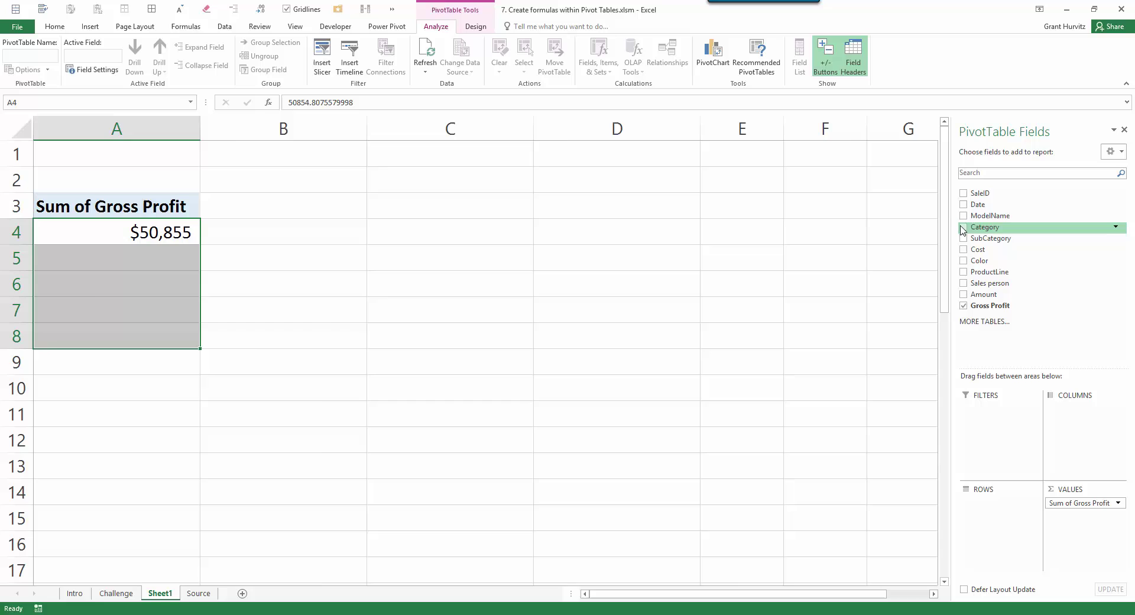
pyautogui.click(963, 227)
pyautogui.click(314, 336)
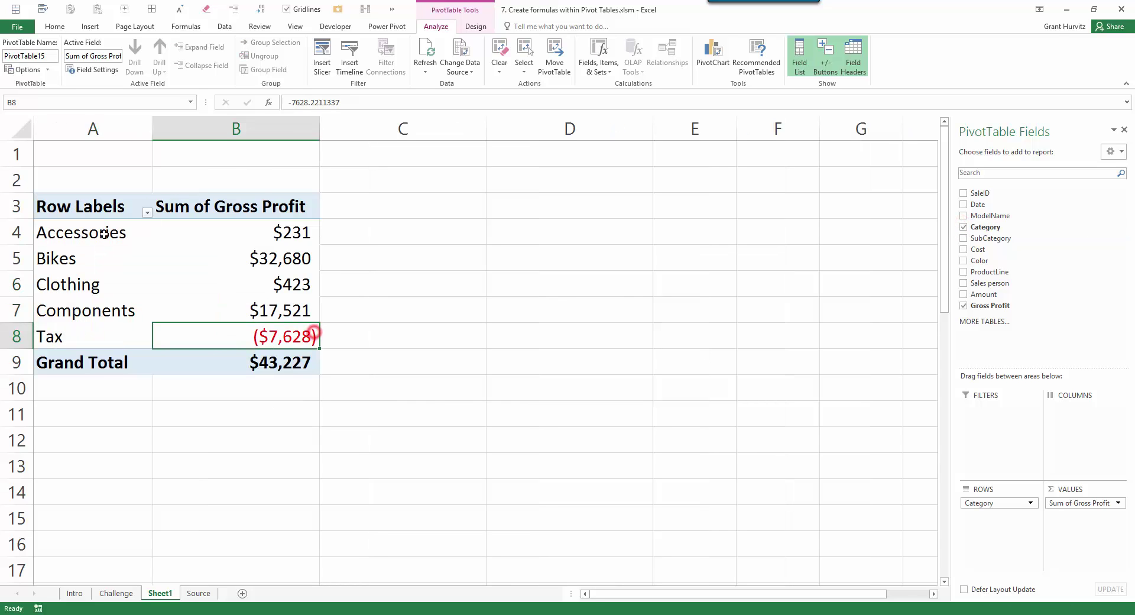
pyautogui.moveTo(98, 231); pyautogui.dragTo(109, 308)
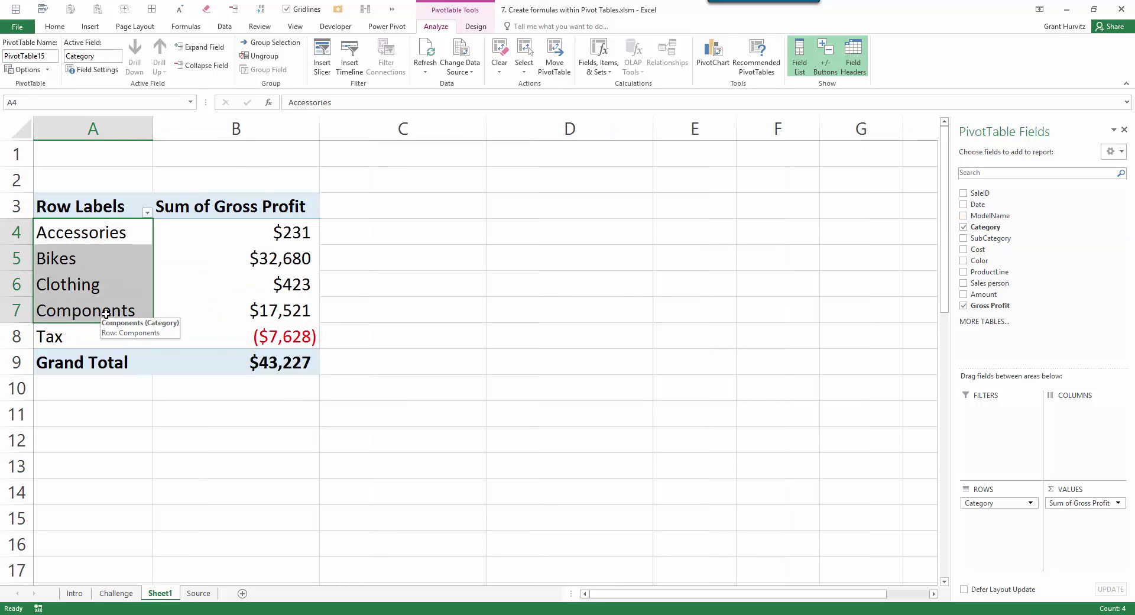
# On the Challenge sheet, nudge the ribbon picture left and scroll to the $194,082 grand total
pyautogui.click(117, 592)
pyautogui.scroll(3, 176, 554)
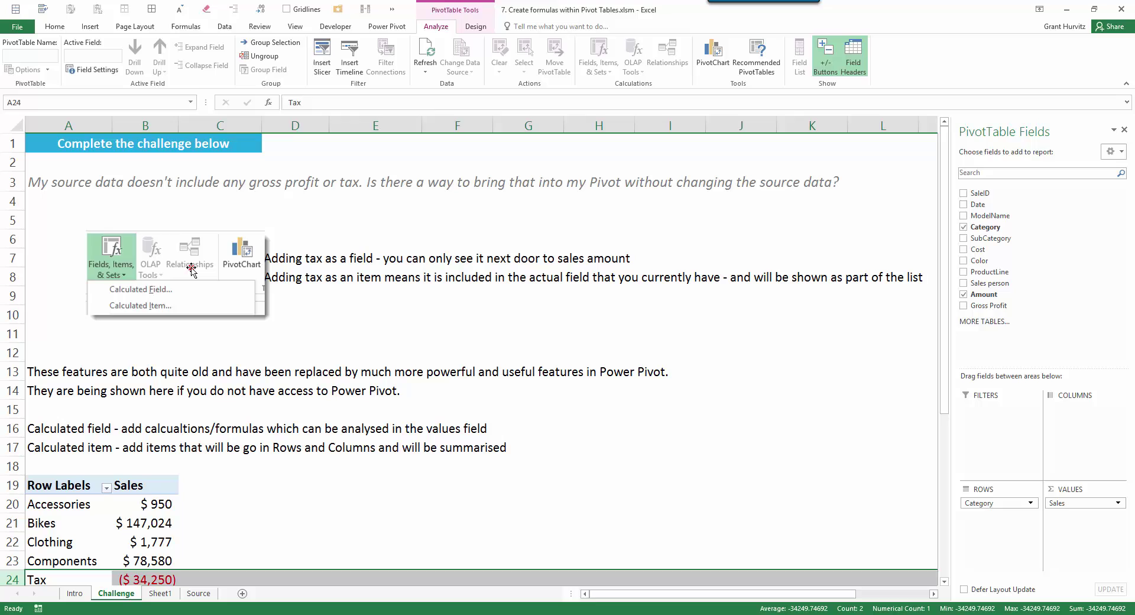
pyautogui.moveTo(192, 277); pyautogui.dragTo(158, 279)
pyautogui.click(306, 310)
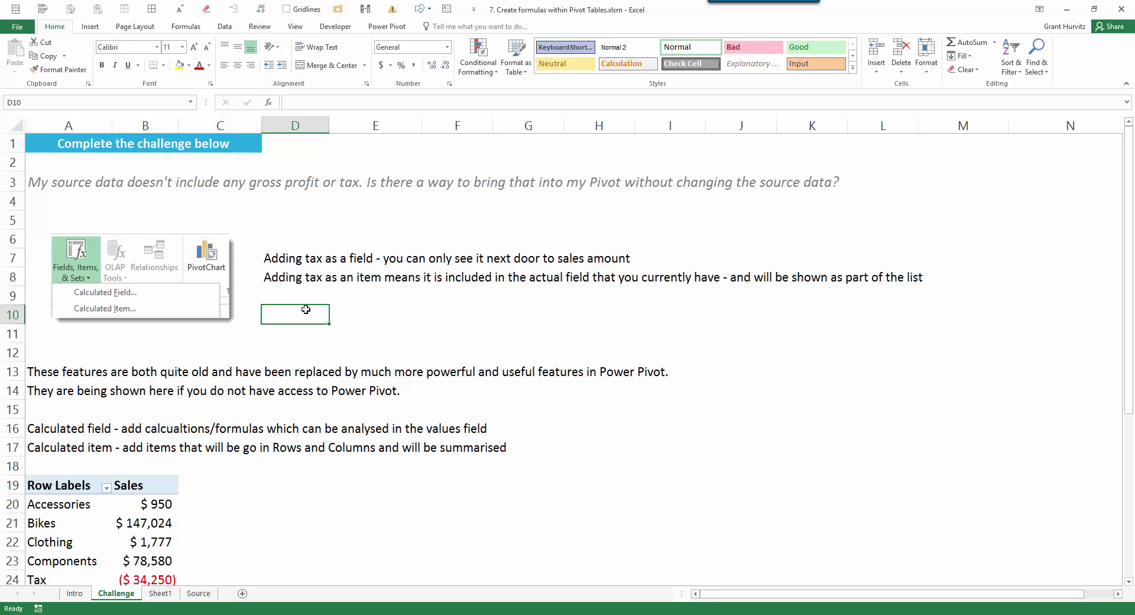
pyautogui.scroll(-1, 294, 348)
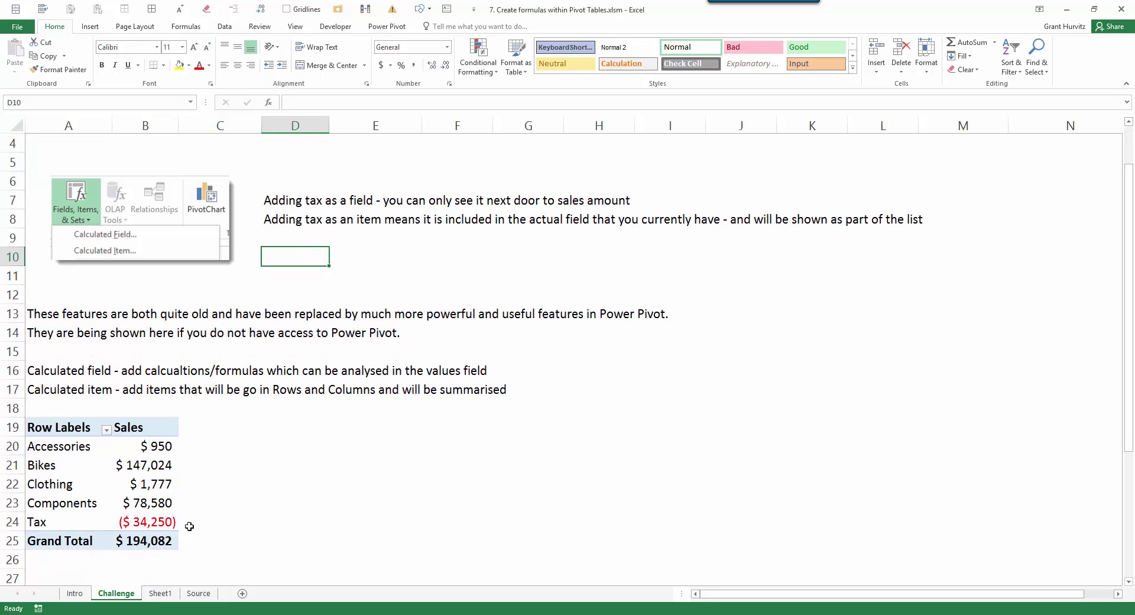